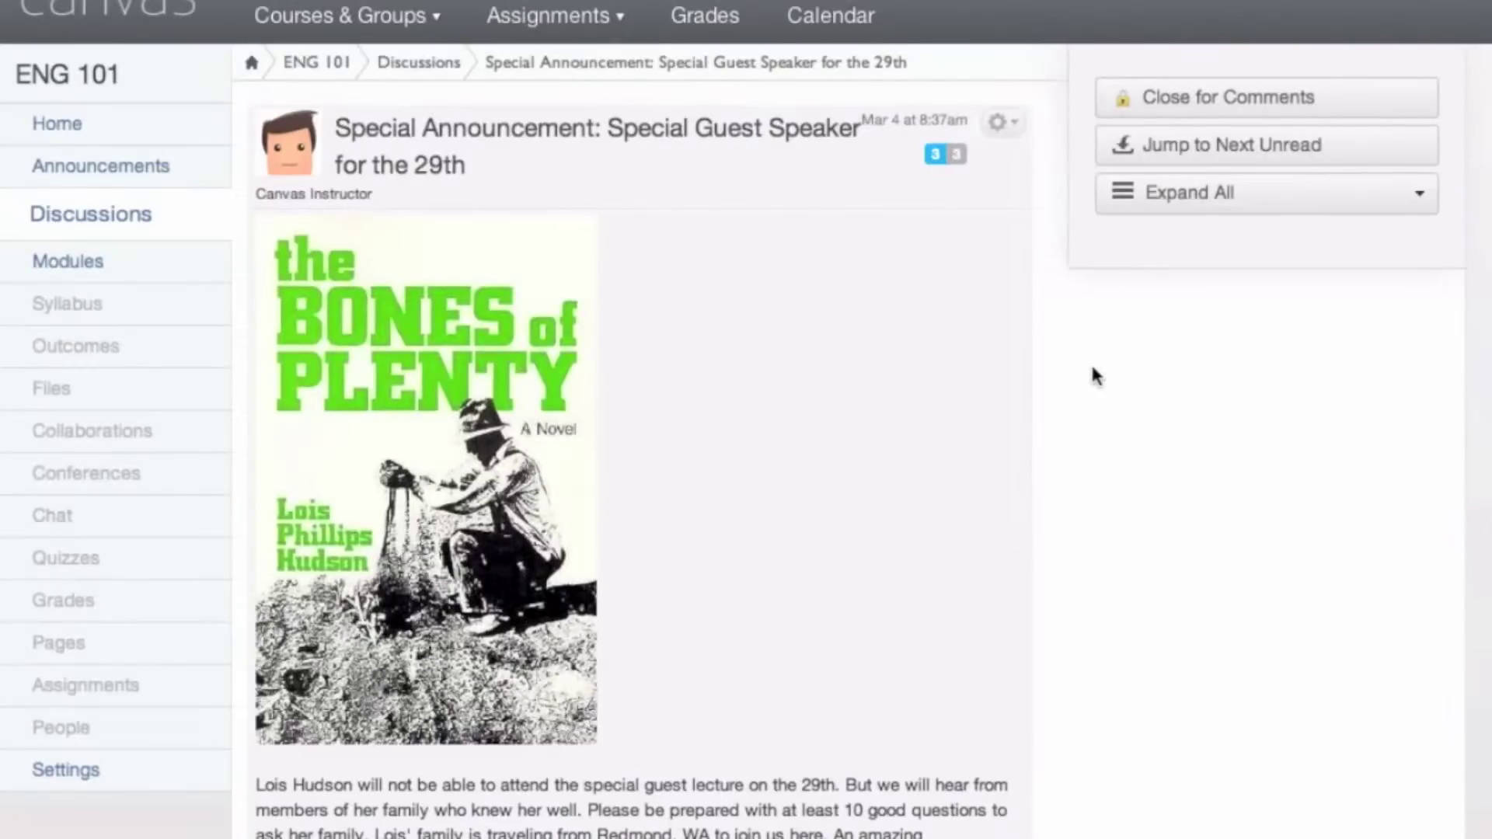
Read the guest speaker announcement and the student replies below it
scroll(1091, 376, down, 3)
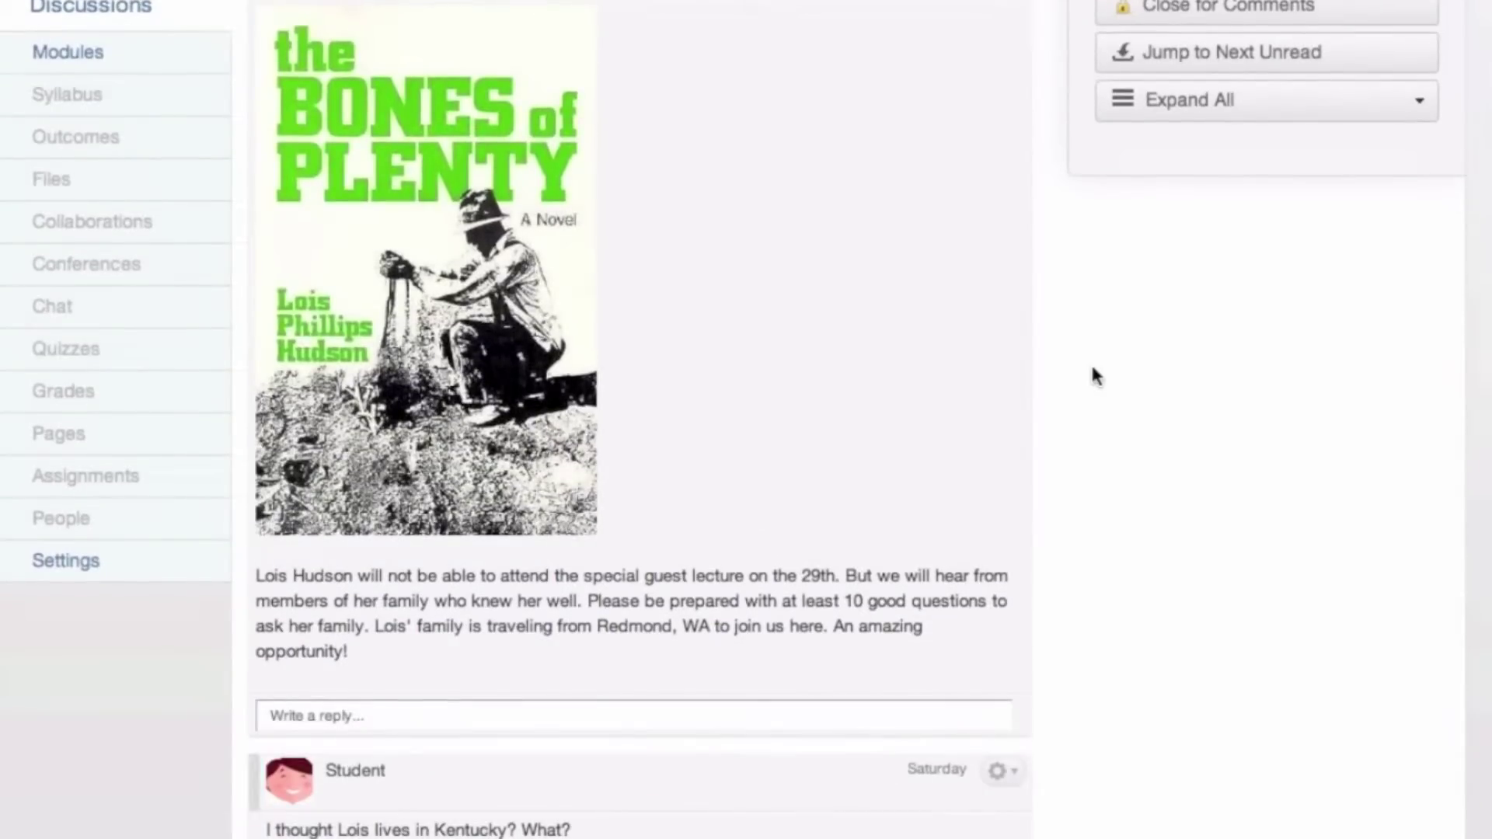
scroll(261, 776, down, 1)
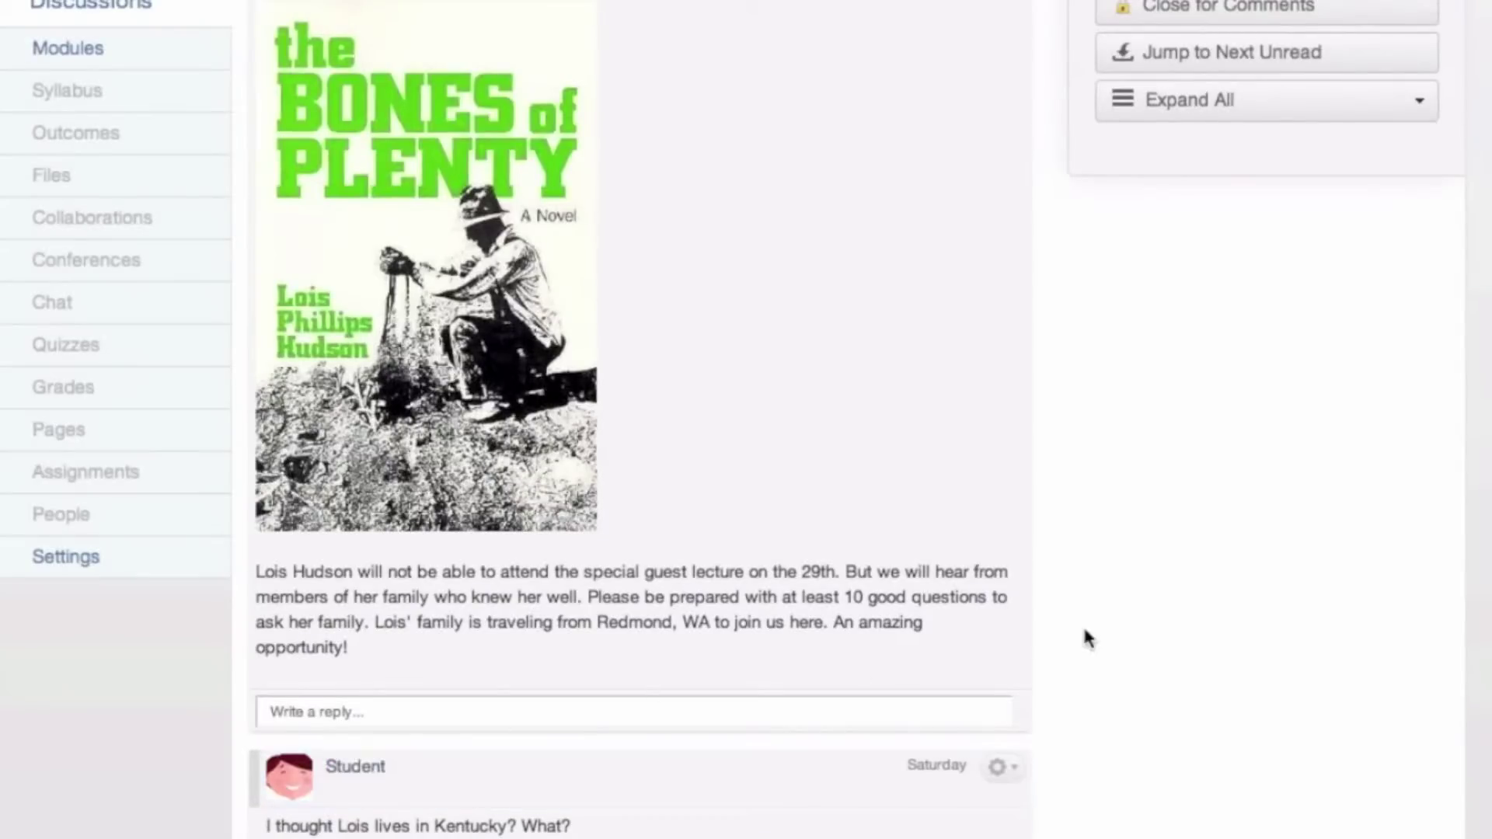
scroll(1085, 638, down, 1)
scroll(1084, 631, down, 5)
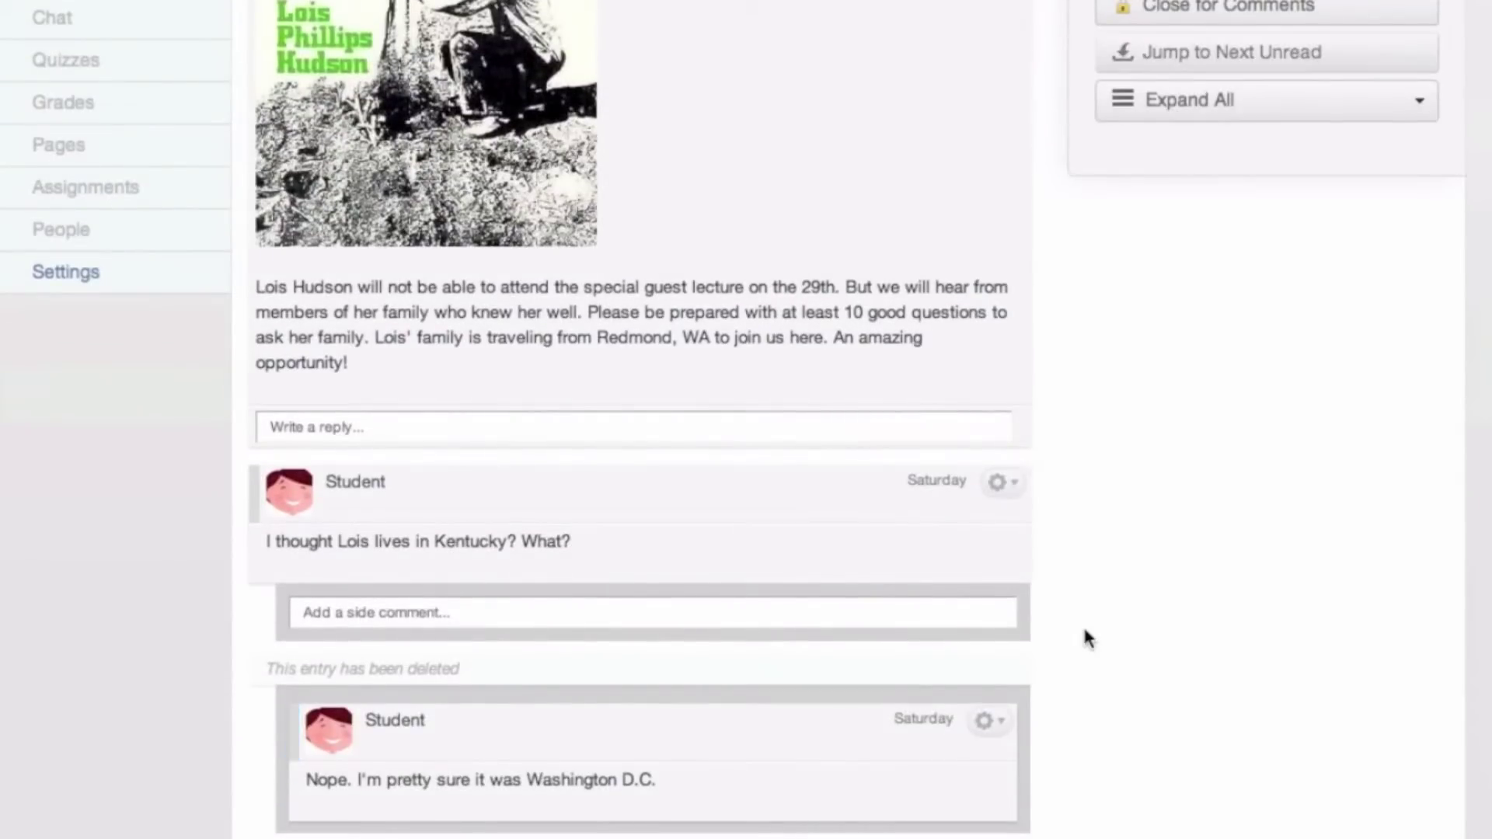
scroll(1085, 633, down, 3)
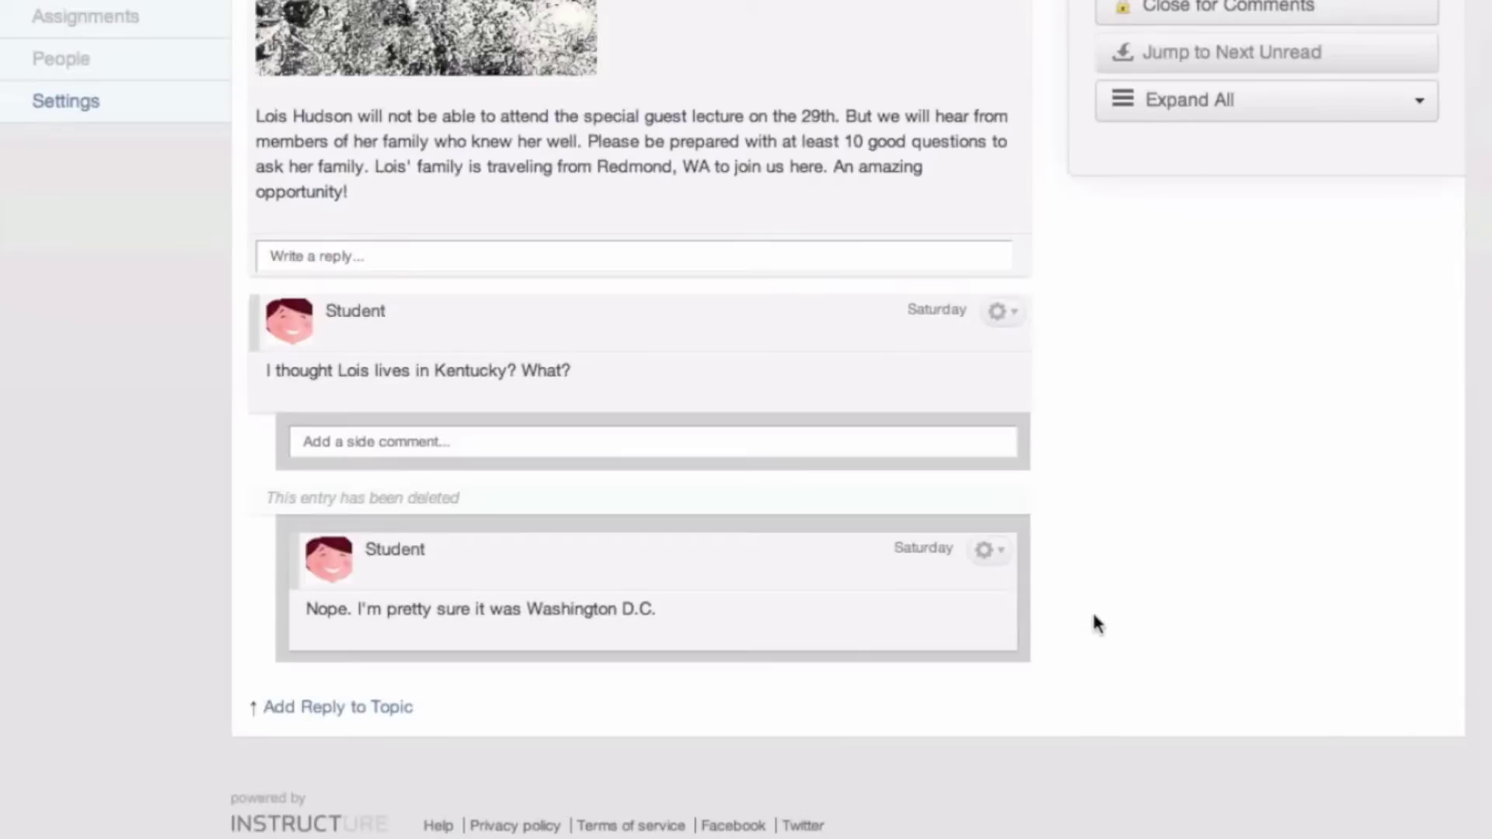
Switch the guest speaker discussion's reply display to Expand Unread and review the reply list
scroll(1097, 509, up, 10)
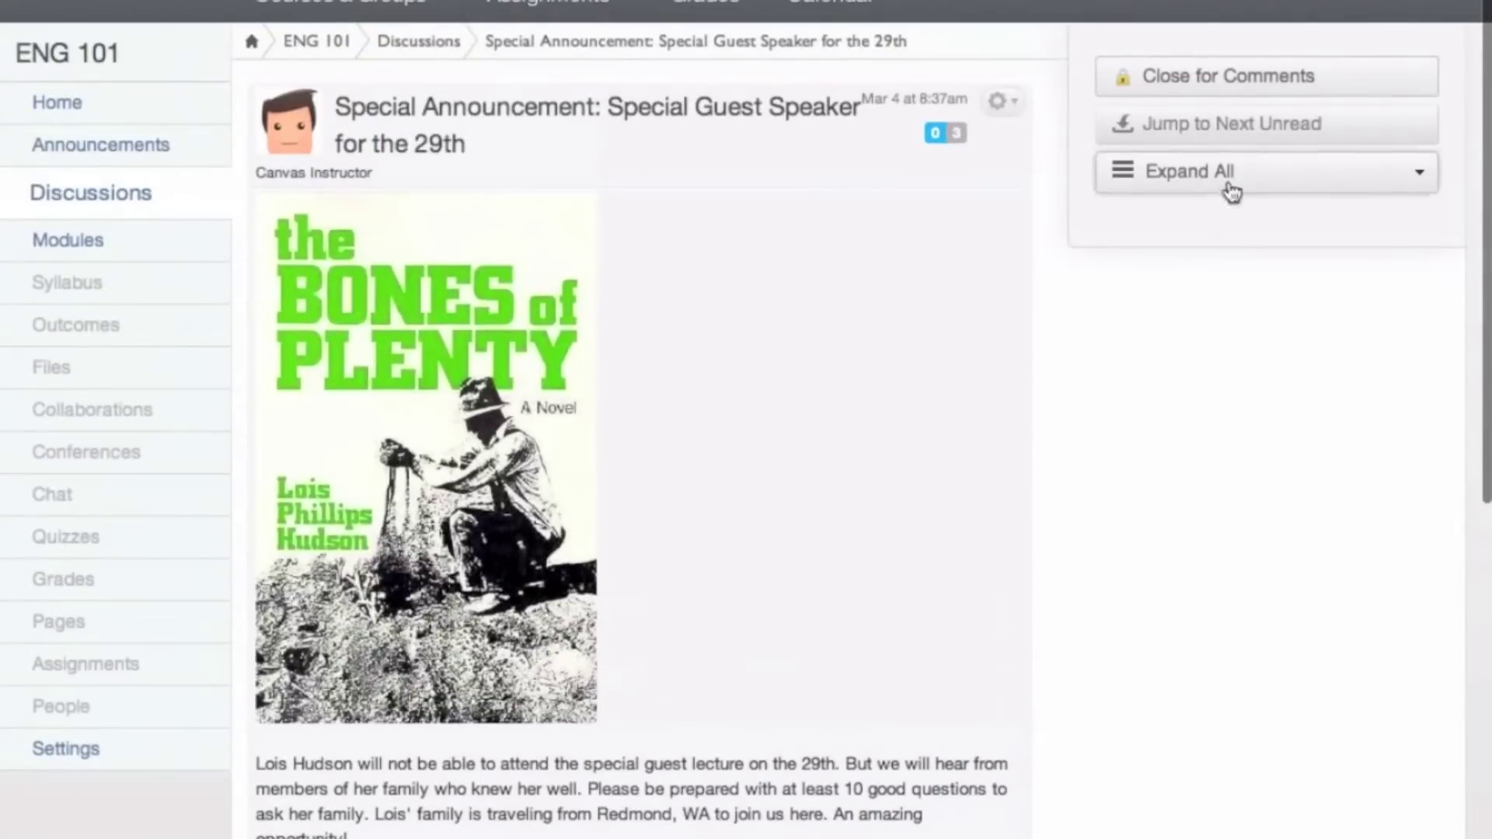
click(1352, 177)
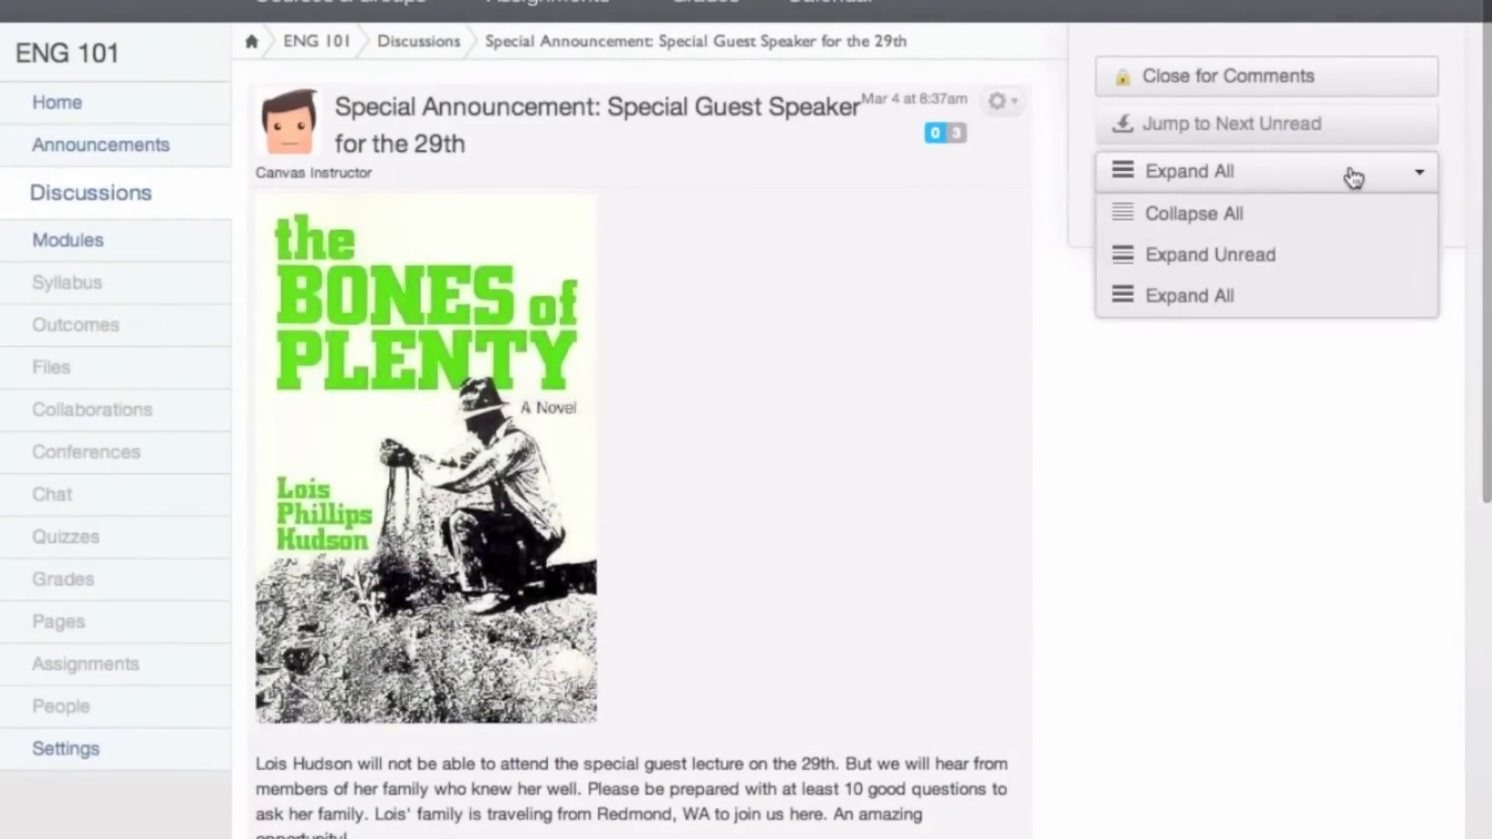
click(1254, 268)
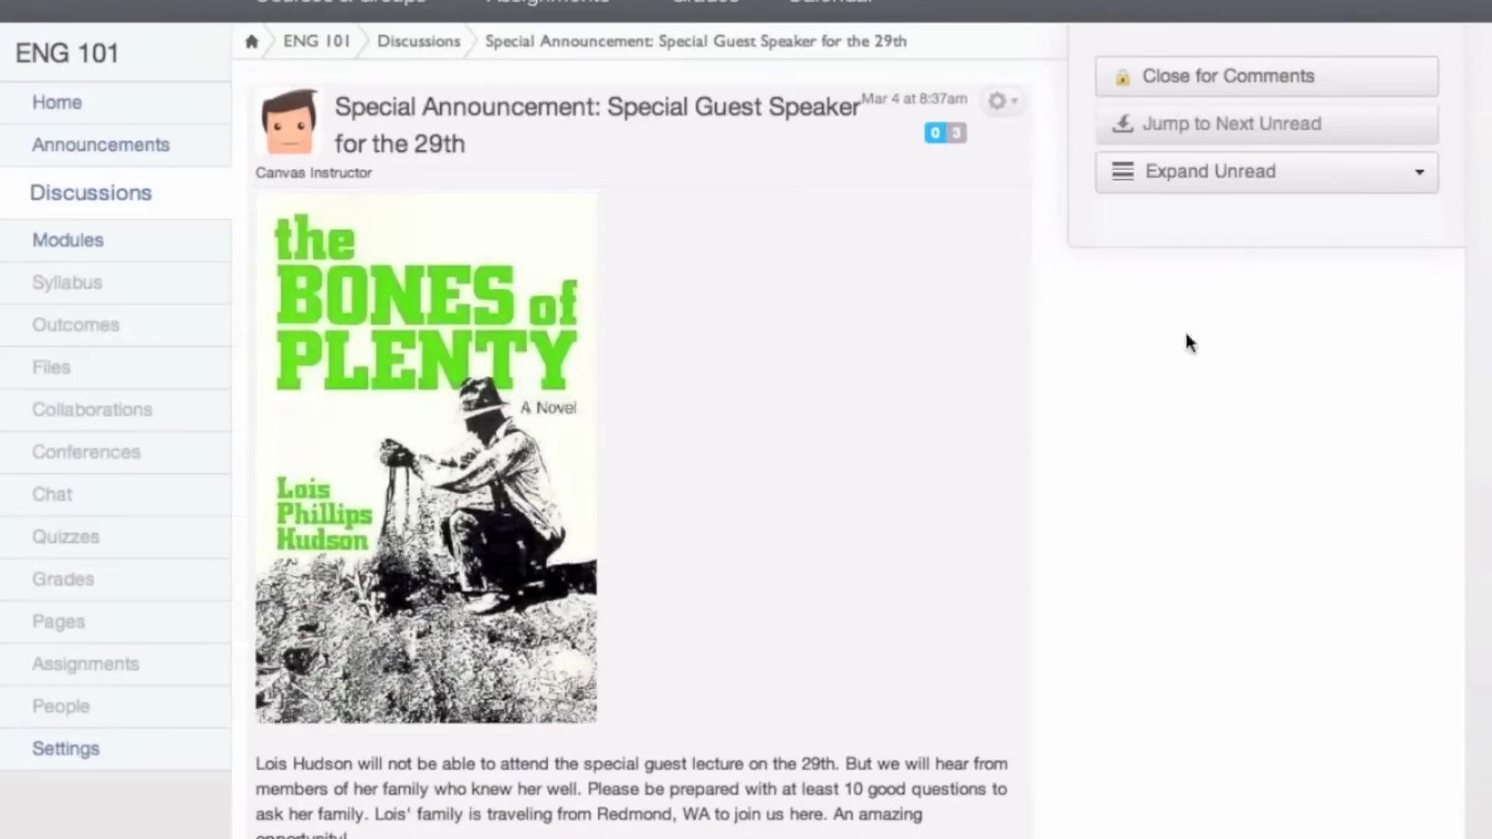
scroll(1186, 341, down, 5)
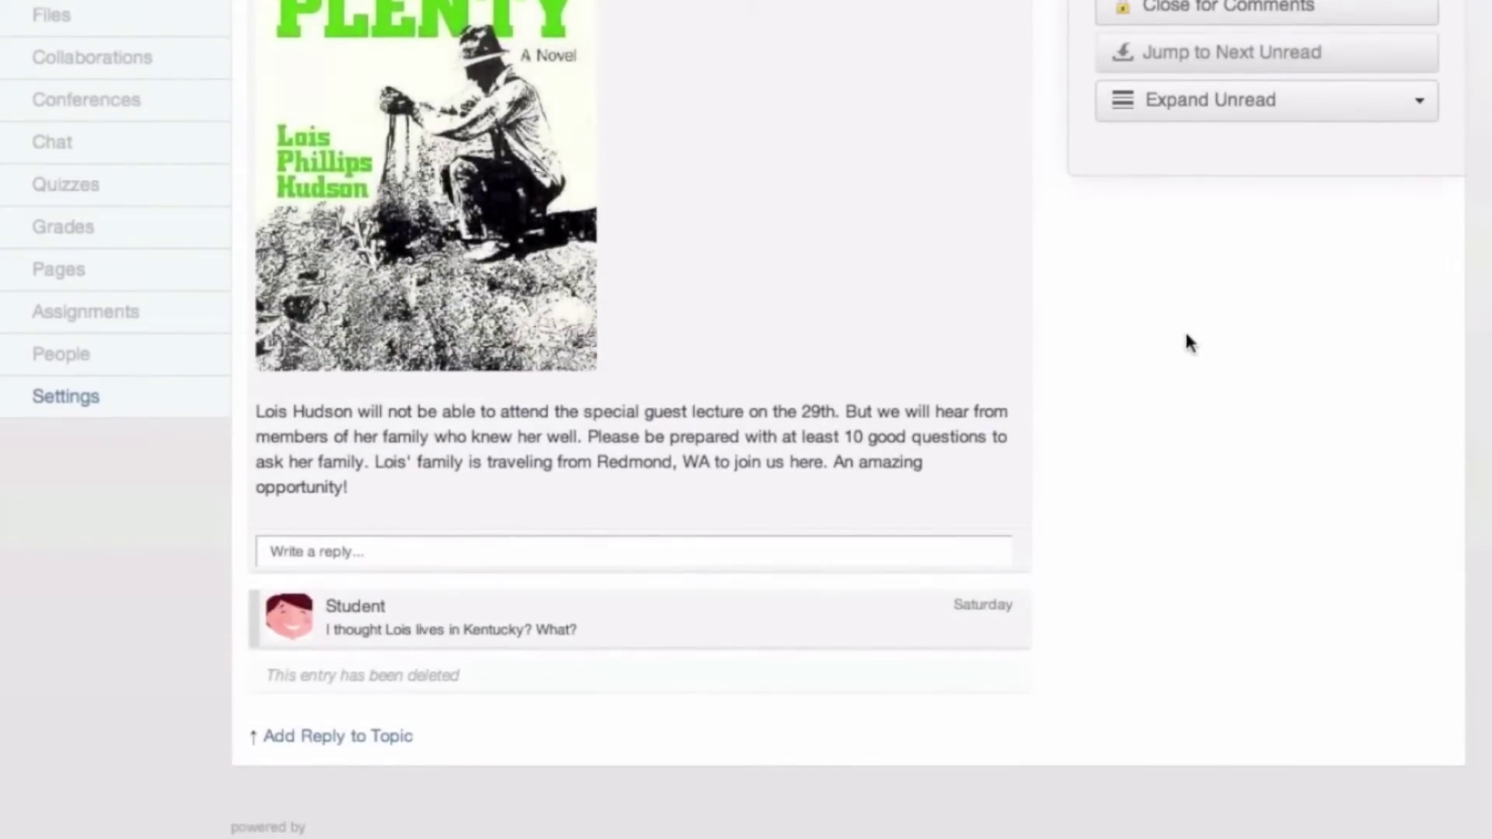
Open the rich text editor for a reply to the guest speaker announcement
click(466, 552)
scroll(468, 658, up, 3)
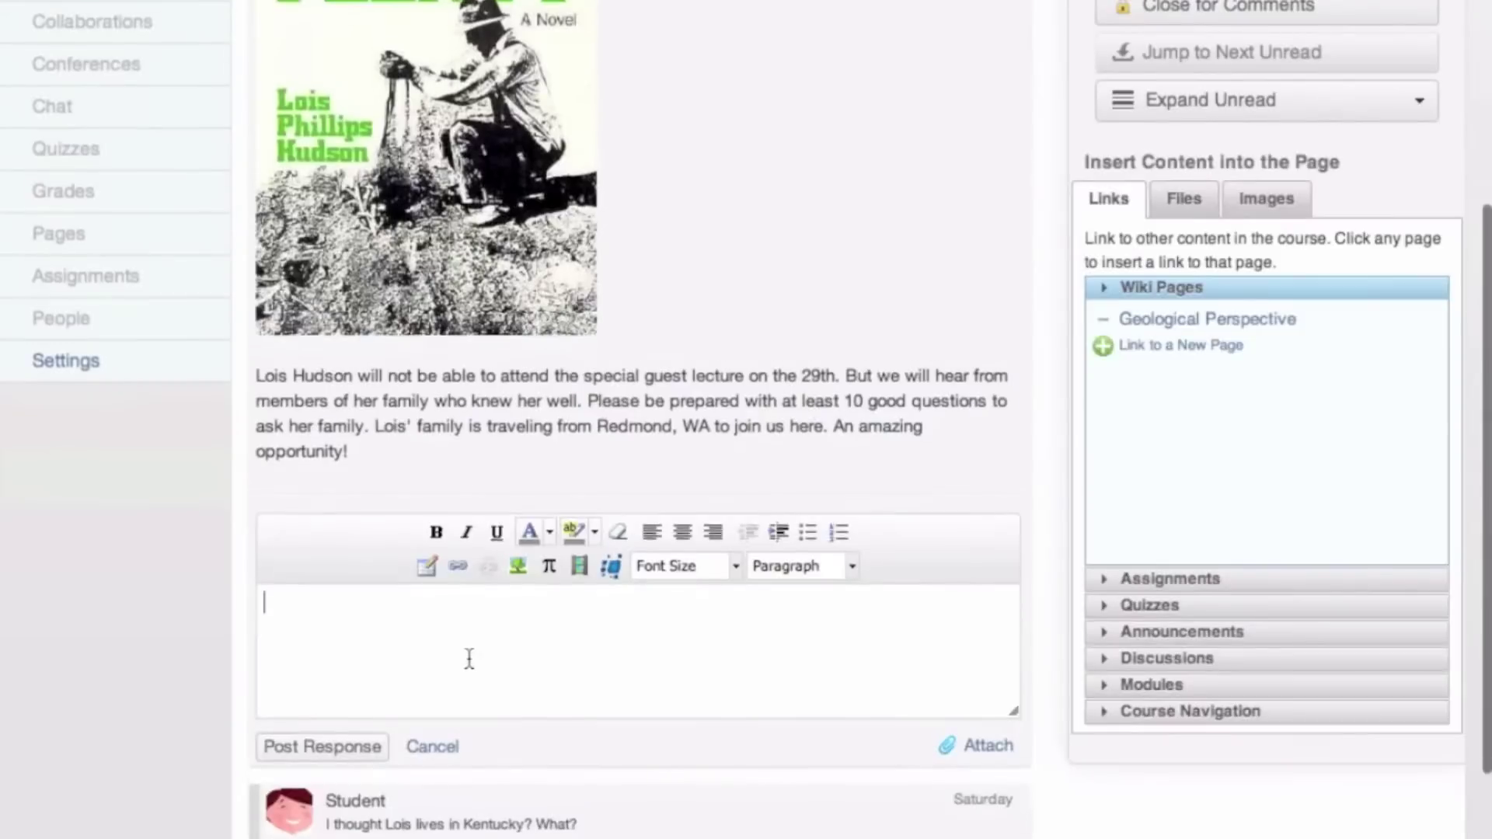
scroll(468, 657, up, 3)
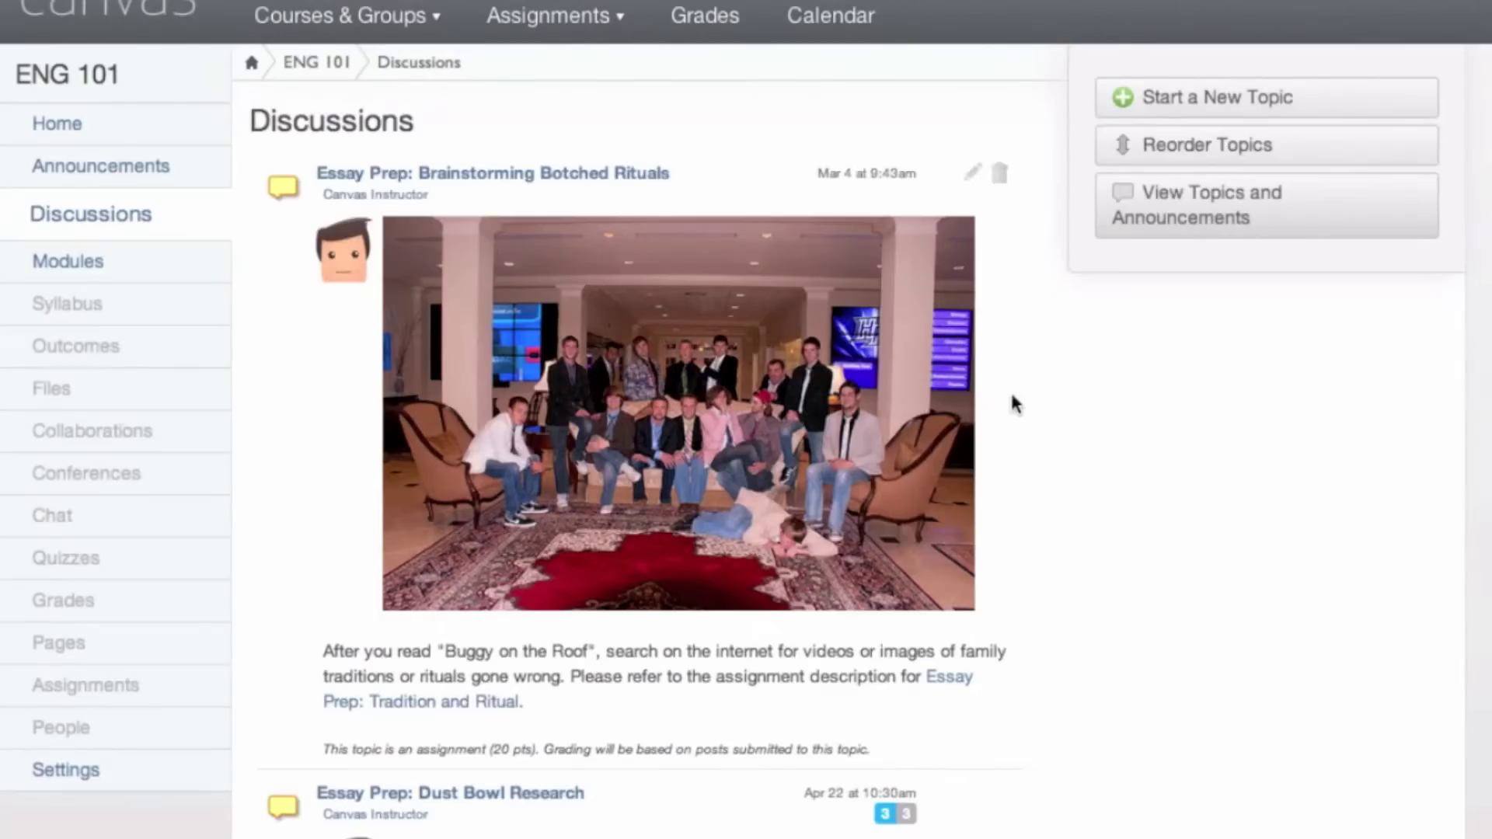
Open the discussion Essay Prep: Dust Bowl Research and set its reply display to Expand Unread
scroll(1012, 403, down, 6)
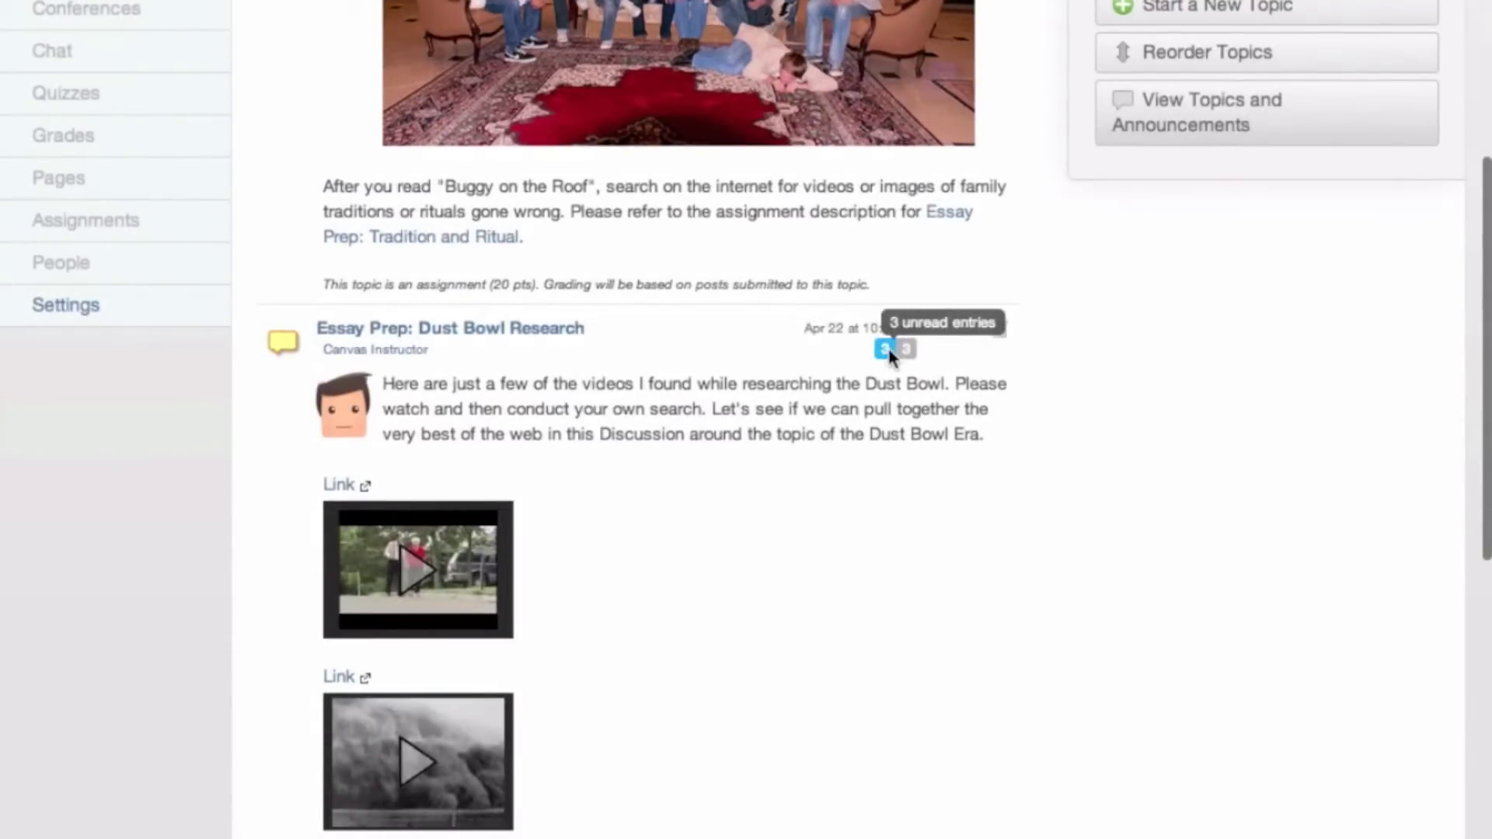
click(542, 330)
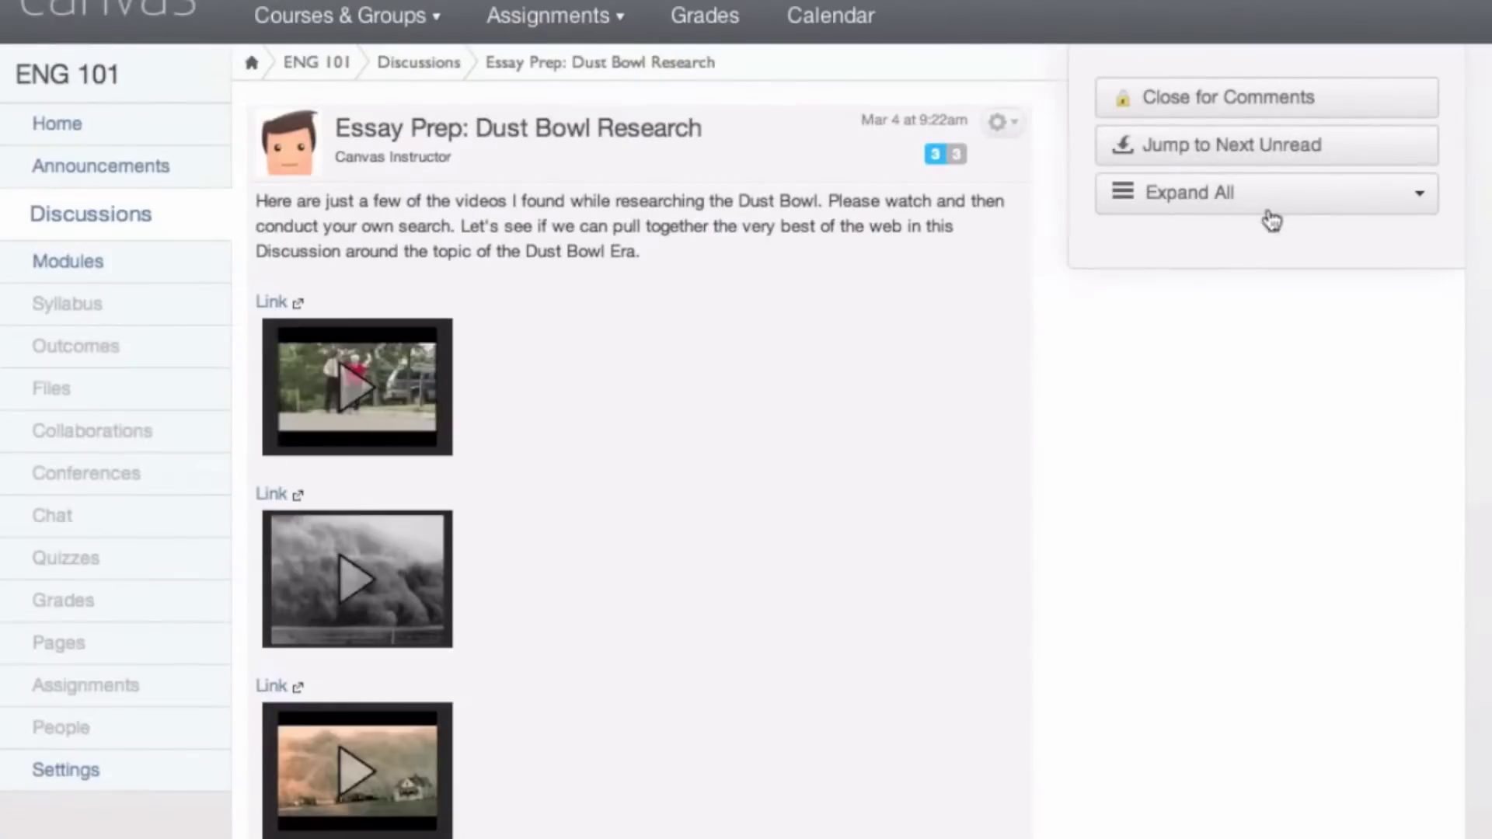
click(1269, 193)
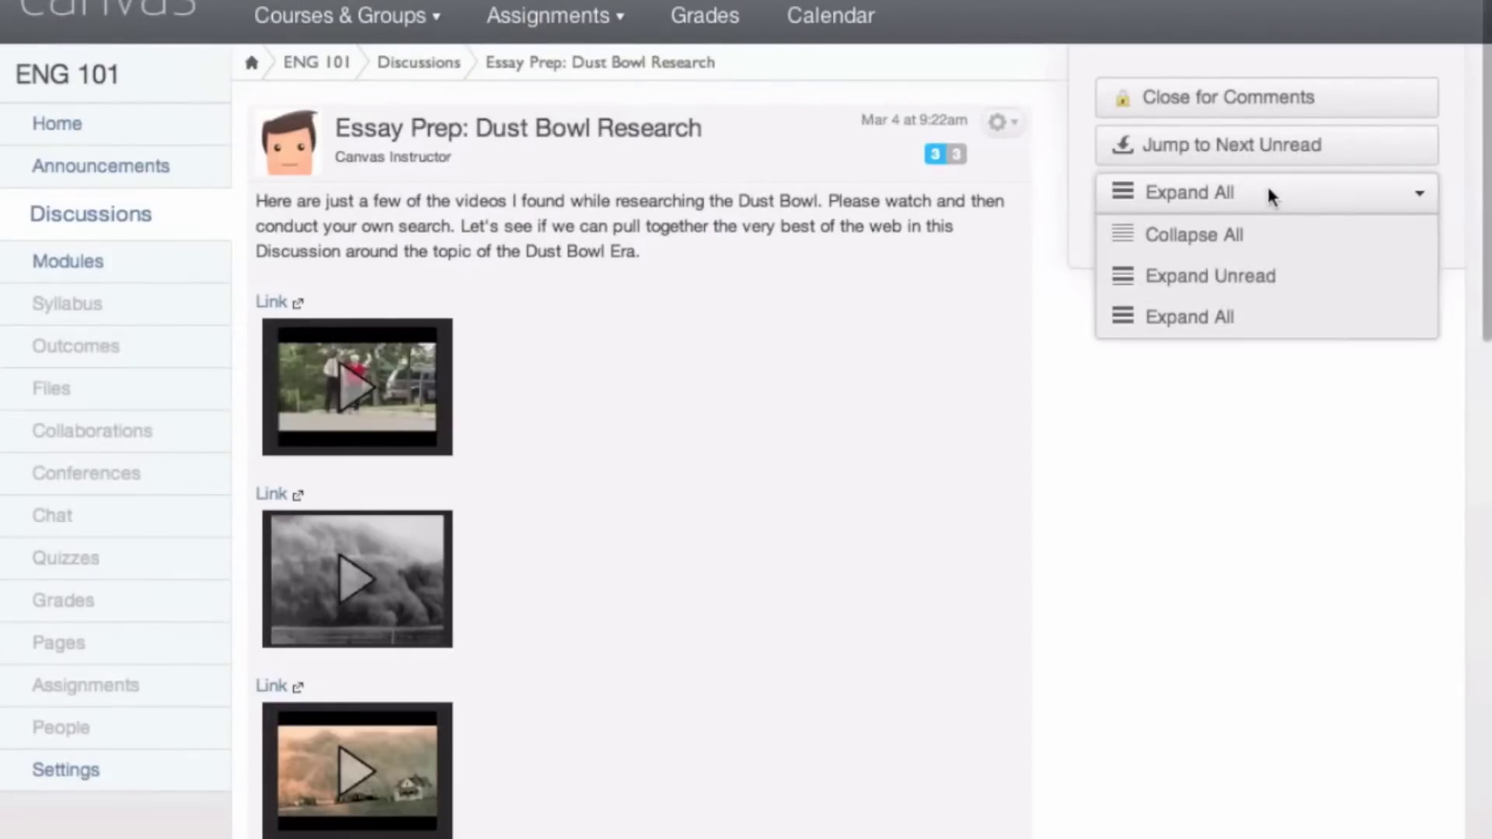
click(1240, 285)
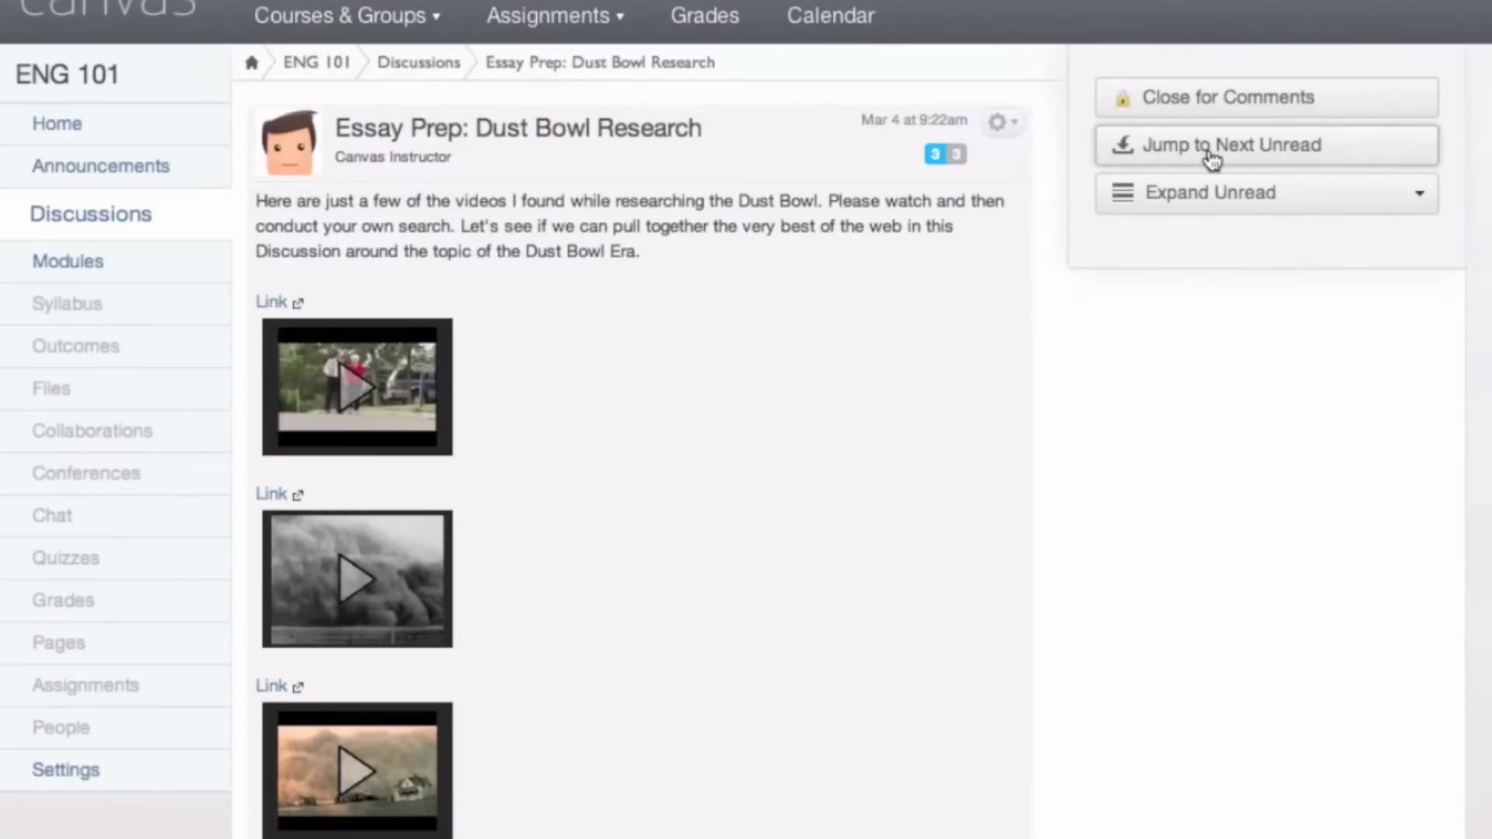
Jump to the next unread entry in the Dust Bowl Research discussion and look over its replies and video links
click(1211, 155)
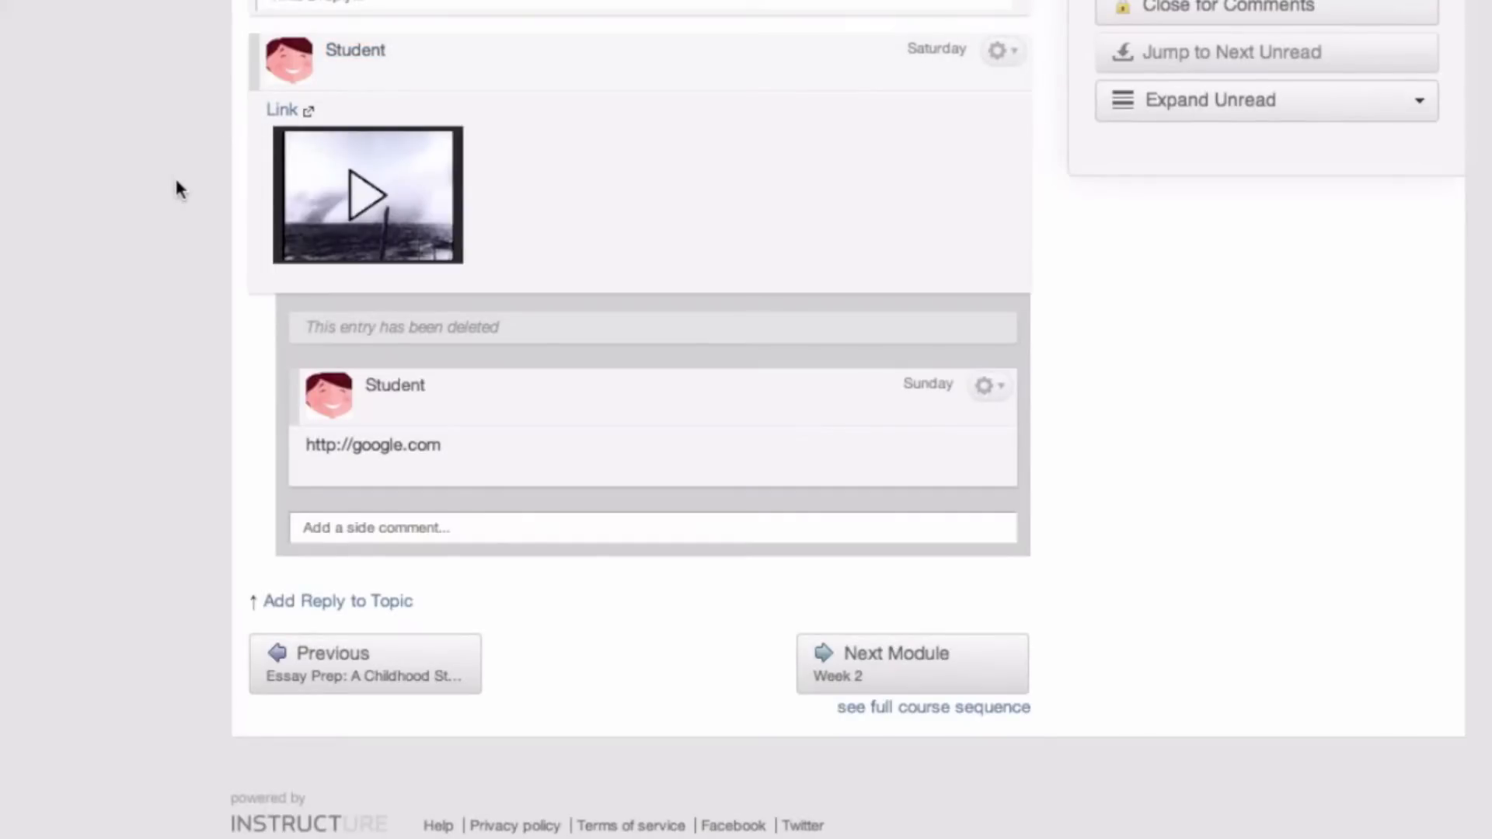
scroll(172, 214, up, 4)
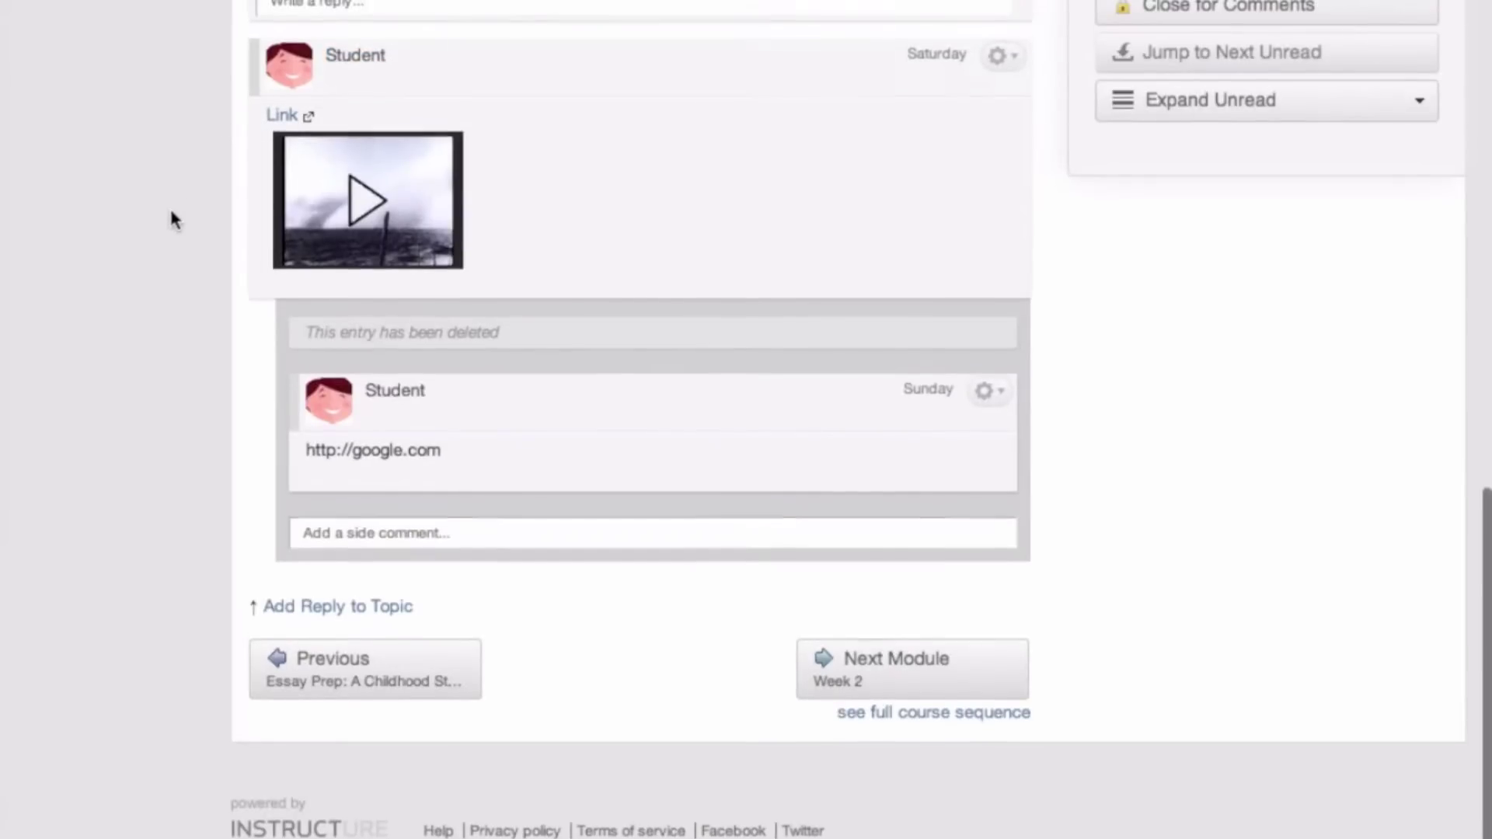
scroll(172, 214, up, 10)
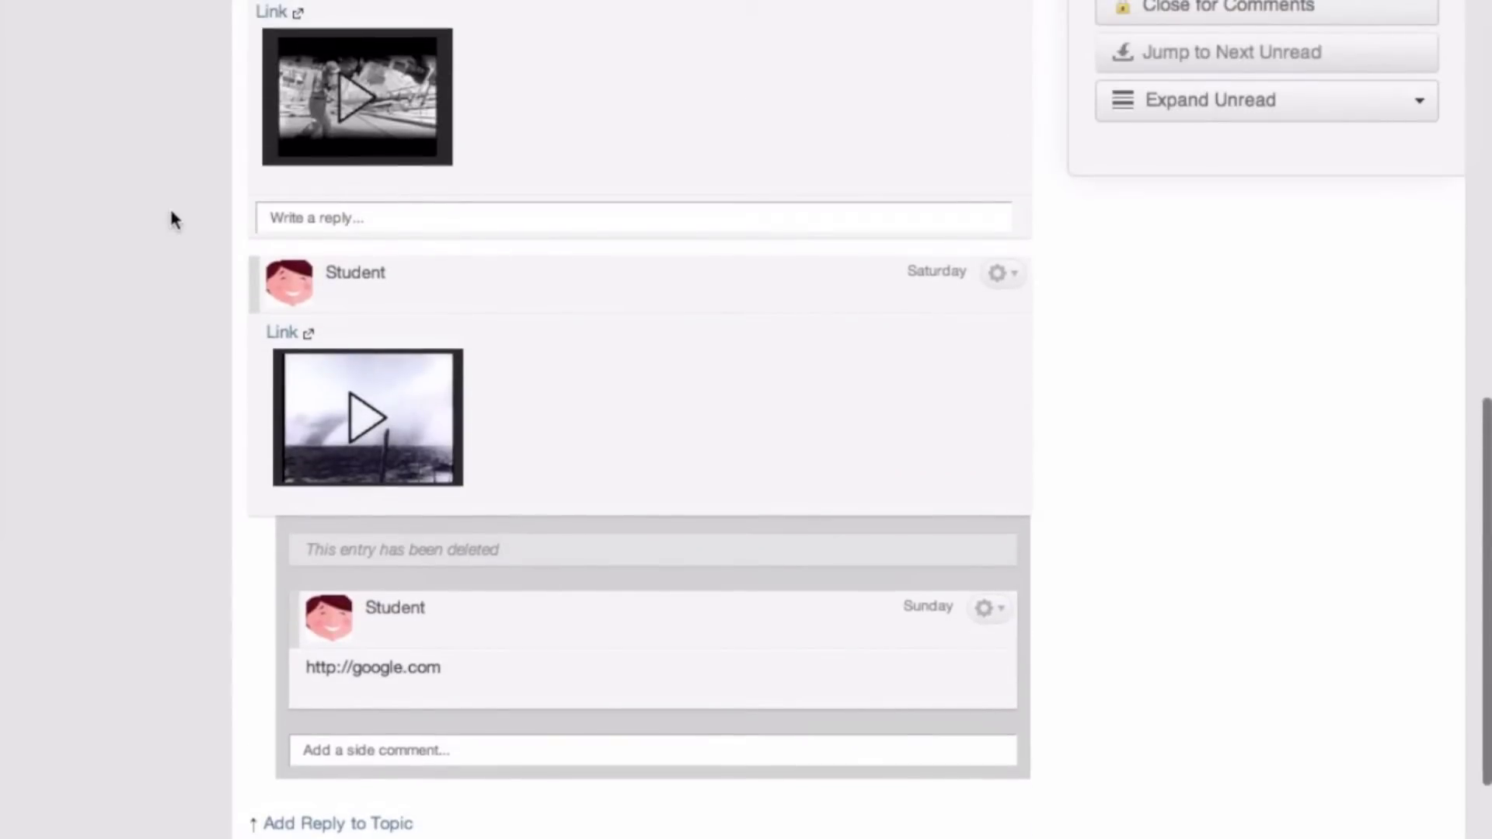
scroll(171, 215, up, 18)
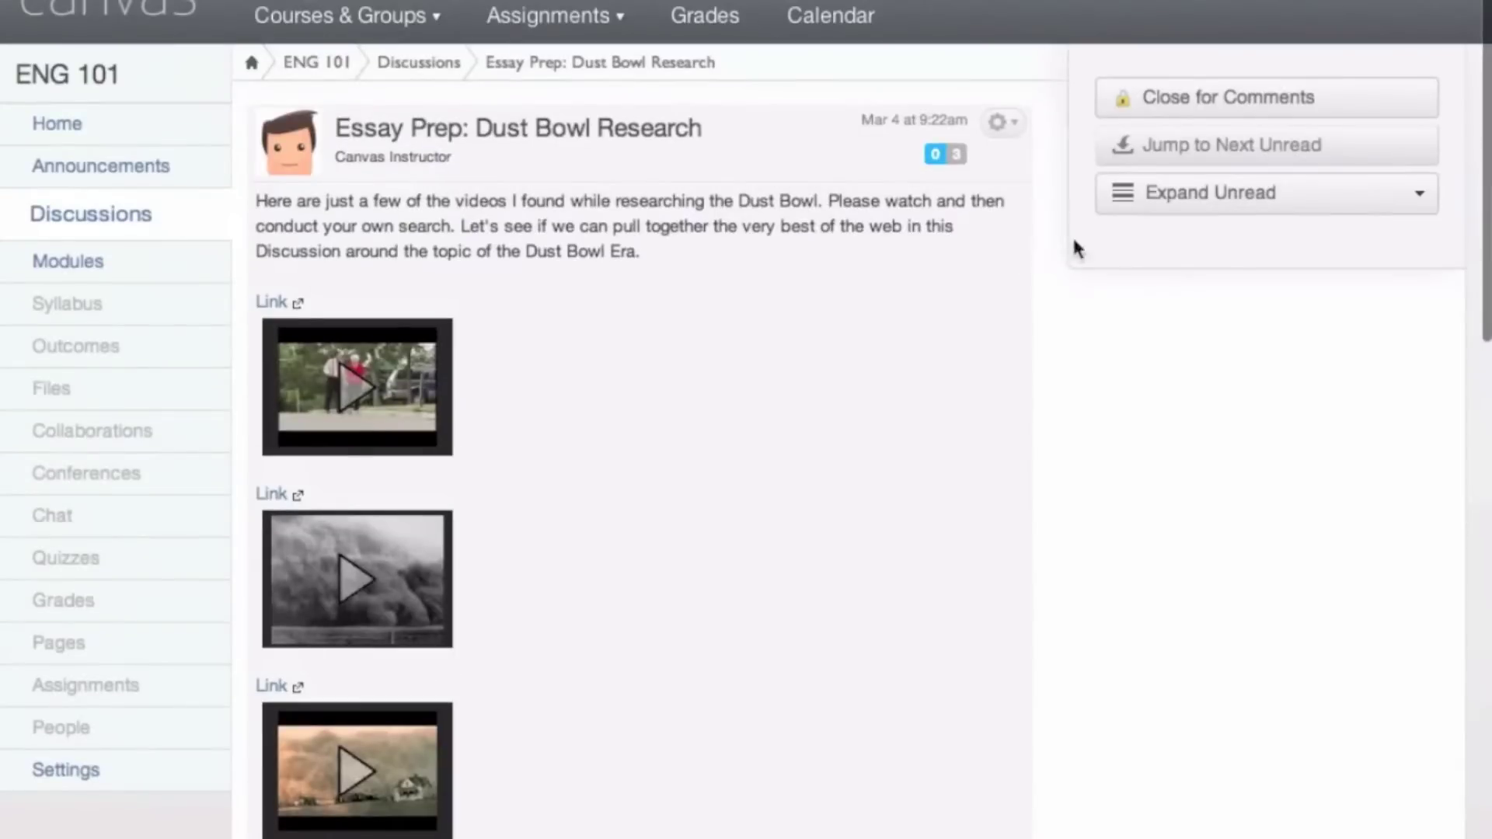
Close the Dust Bowl Research discussion for comments
click(1213, 115)
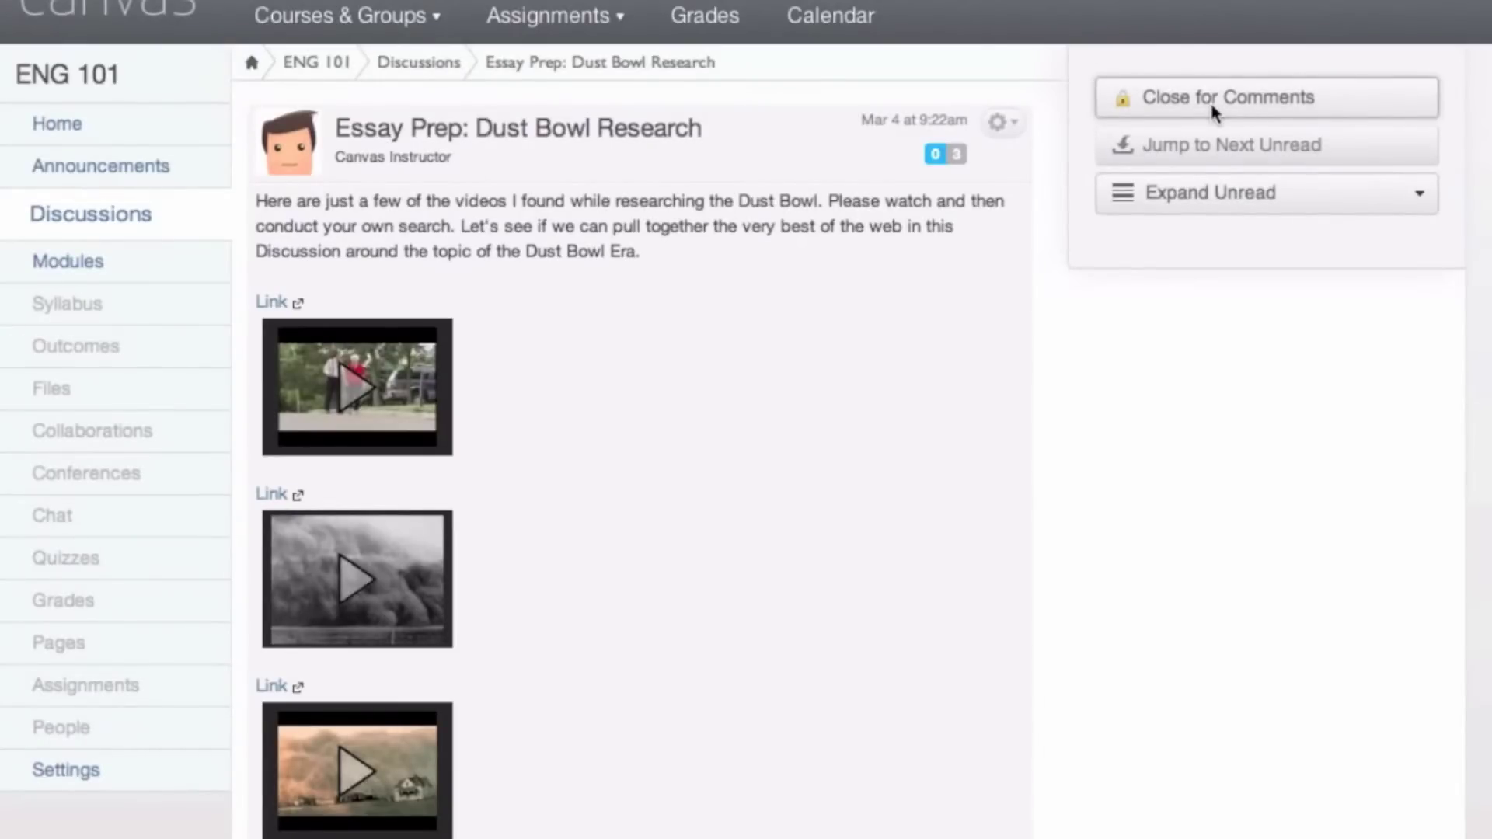
click(1209, 99)
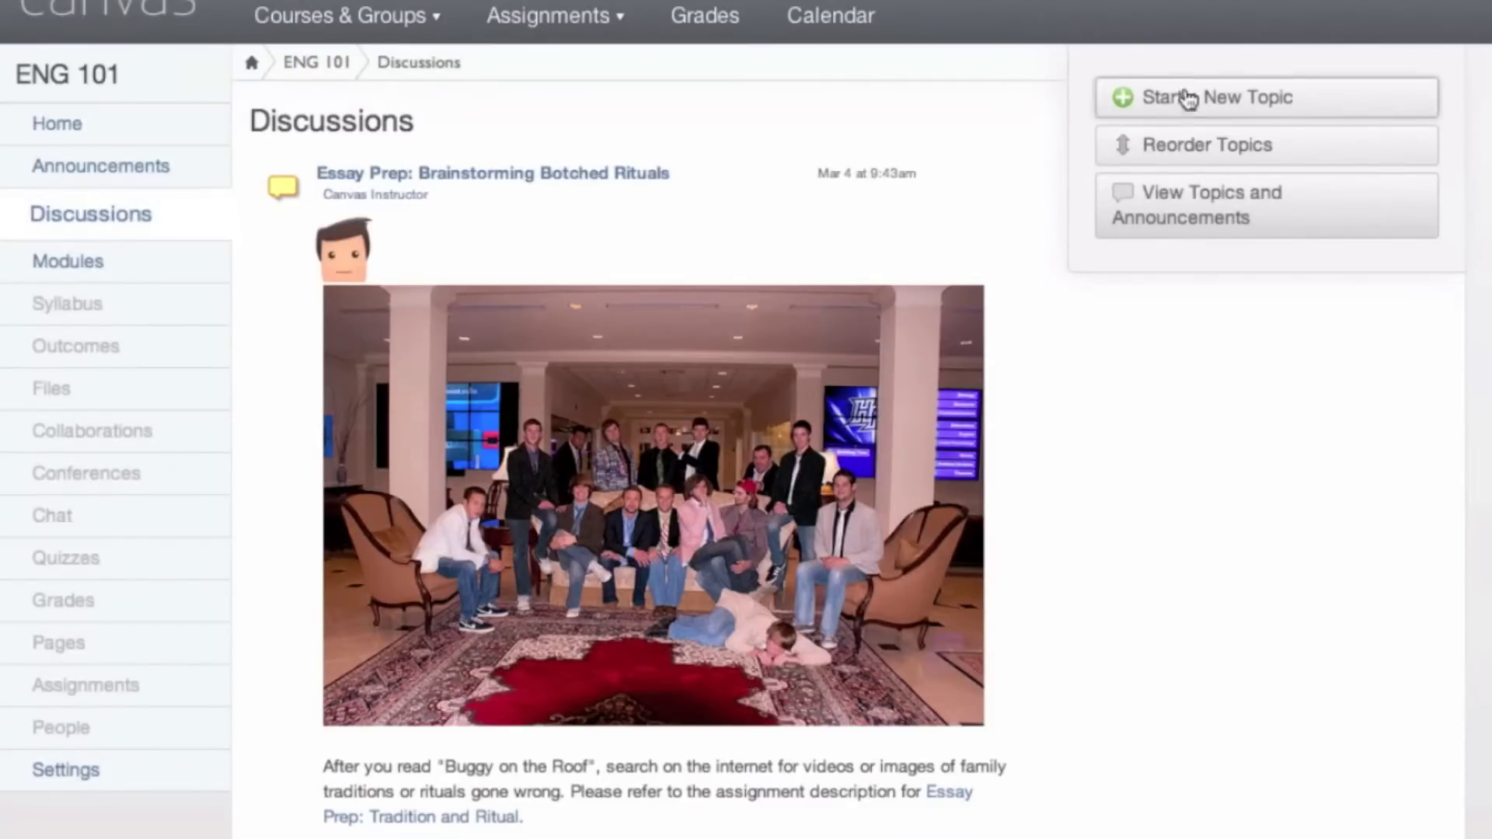
Start a new discussion topic with additional options shown, and mark it for grading and as a threaded discussion
click(1192, 95)
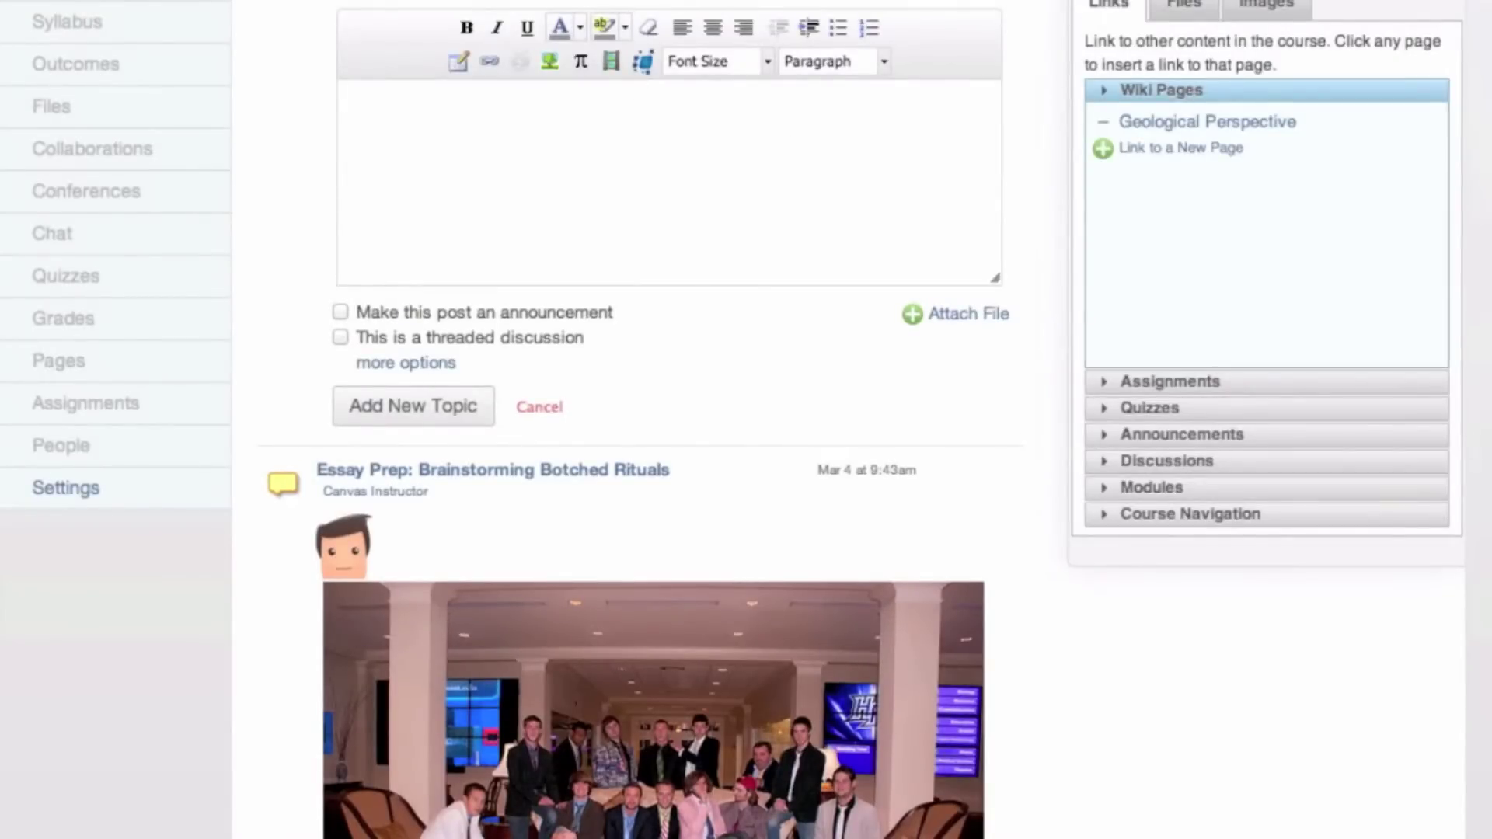
click(472, 138)
click(433, 368)
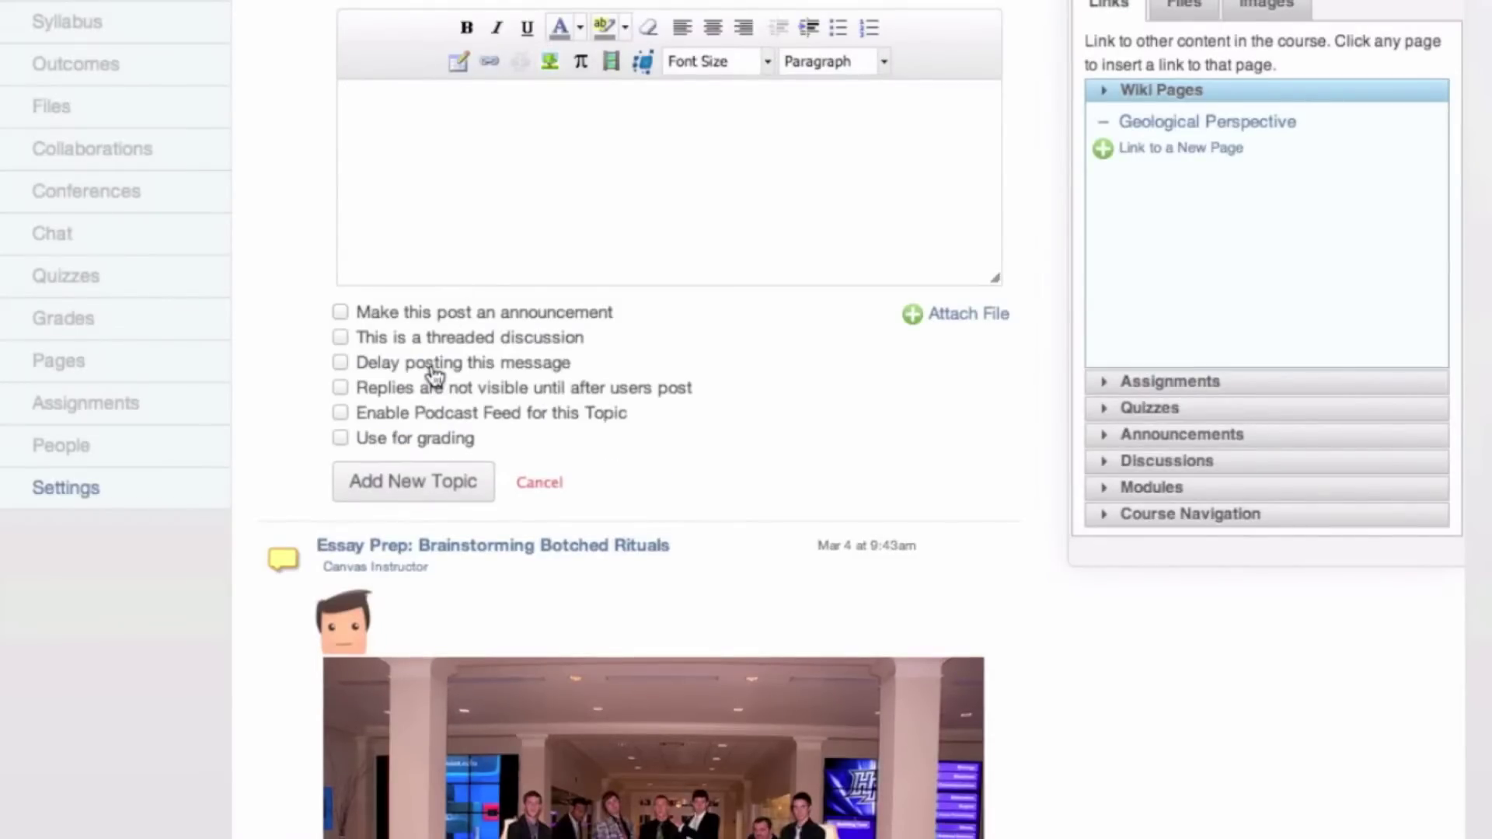
click(340, 439)
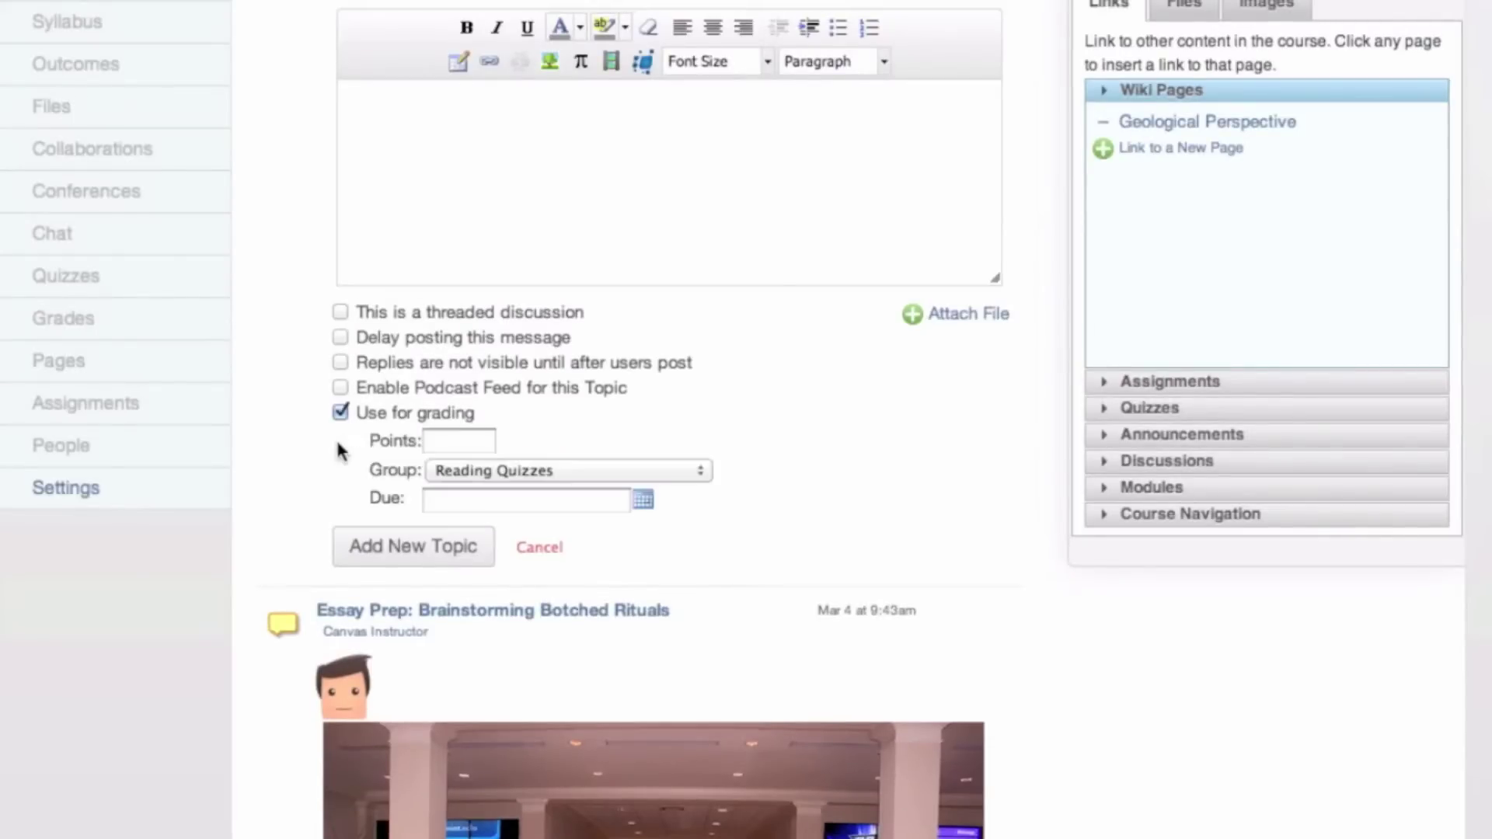
click(464, 469)
click(463, 469)
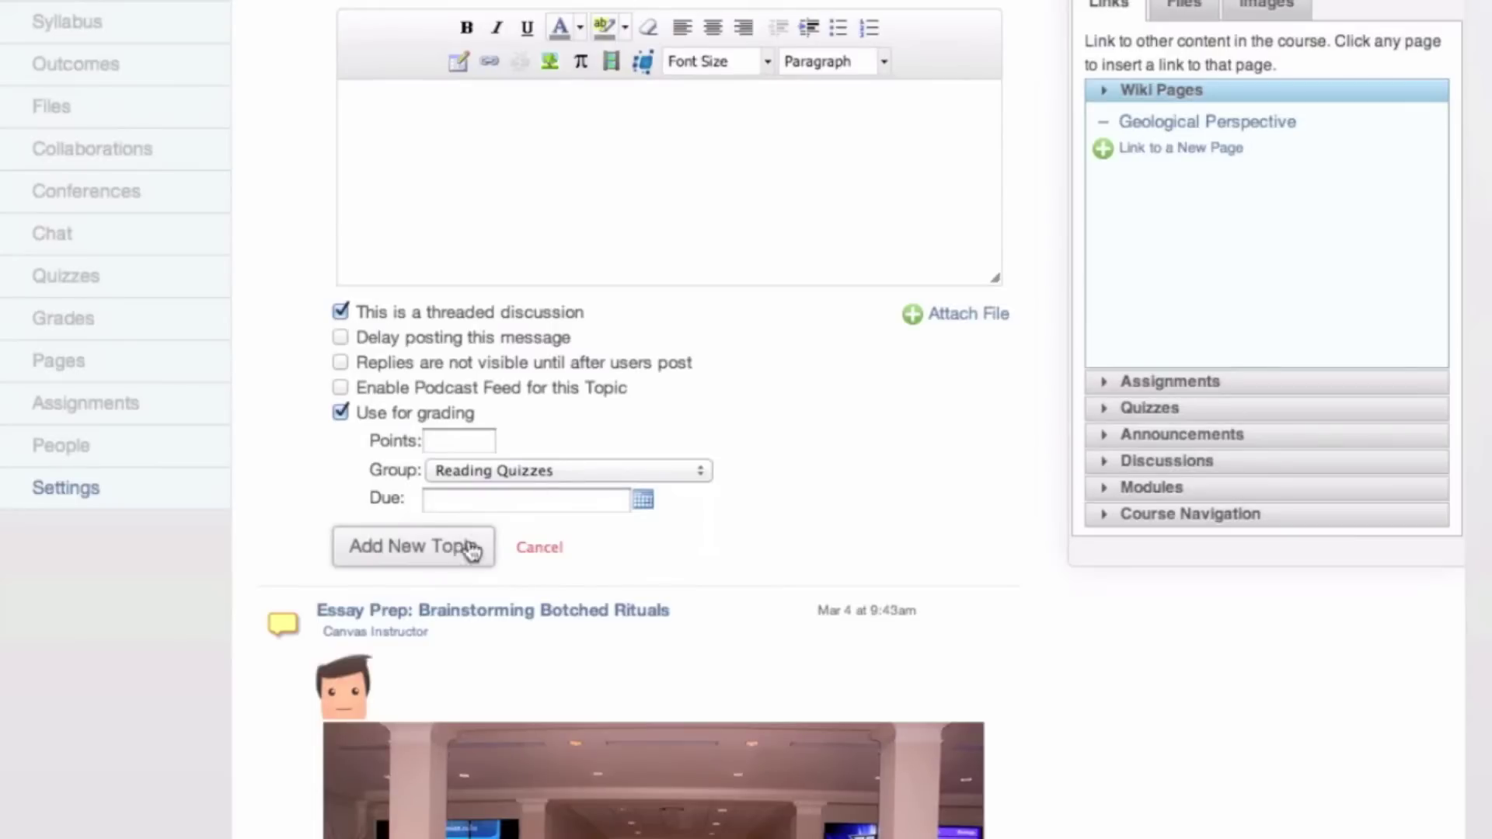
scroll(842, 328, up, 3)
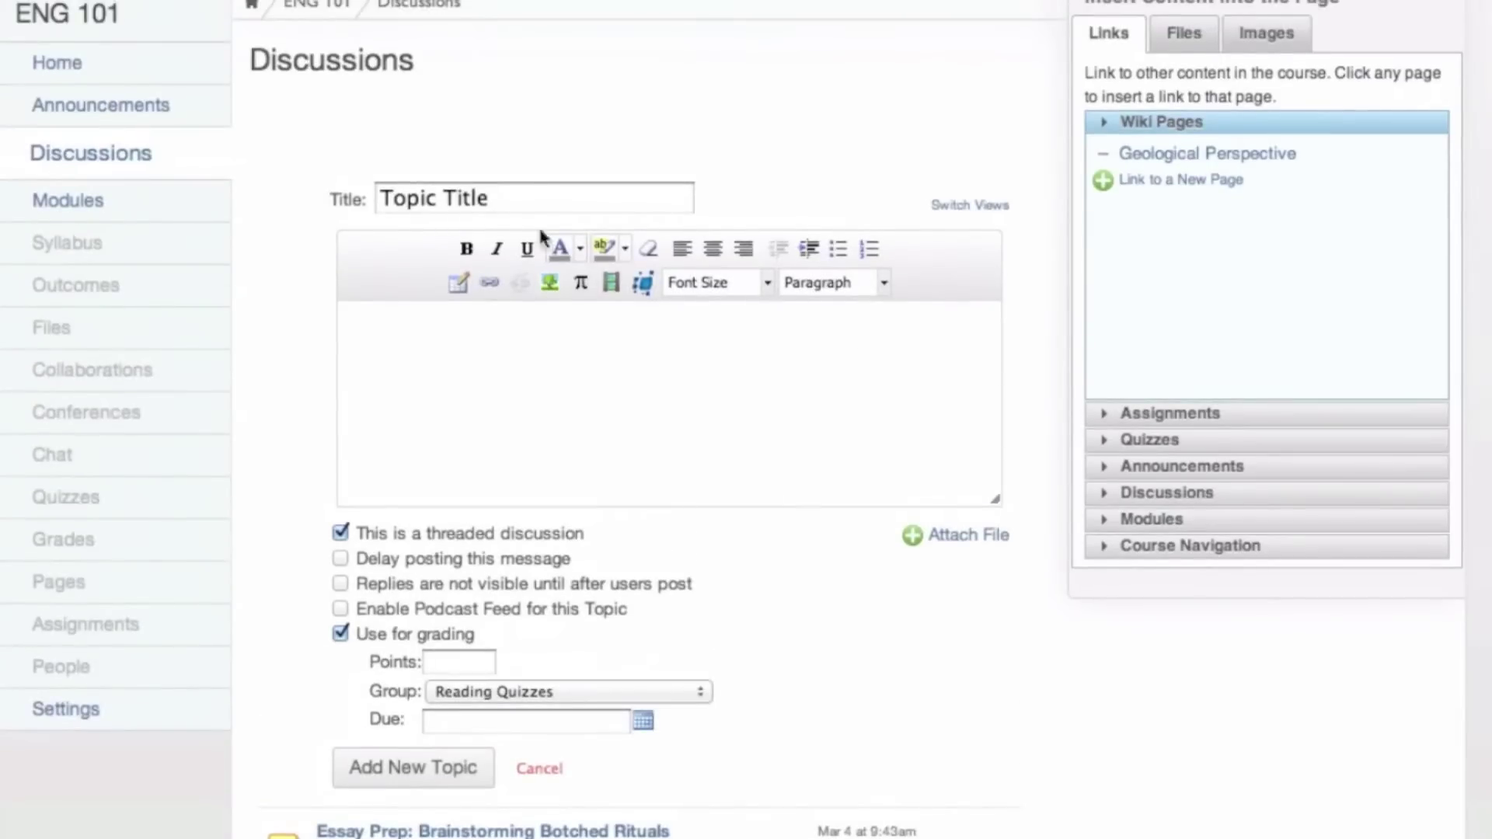
Start a new course announcement and browse the assignments, quizzes, announcements and discussions available to link in it
click(118, 116)
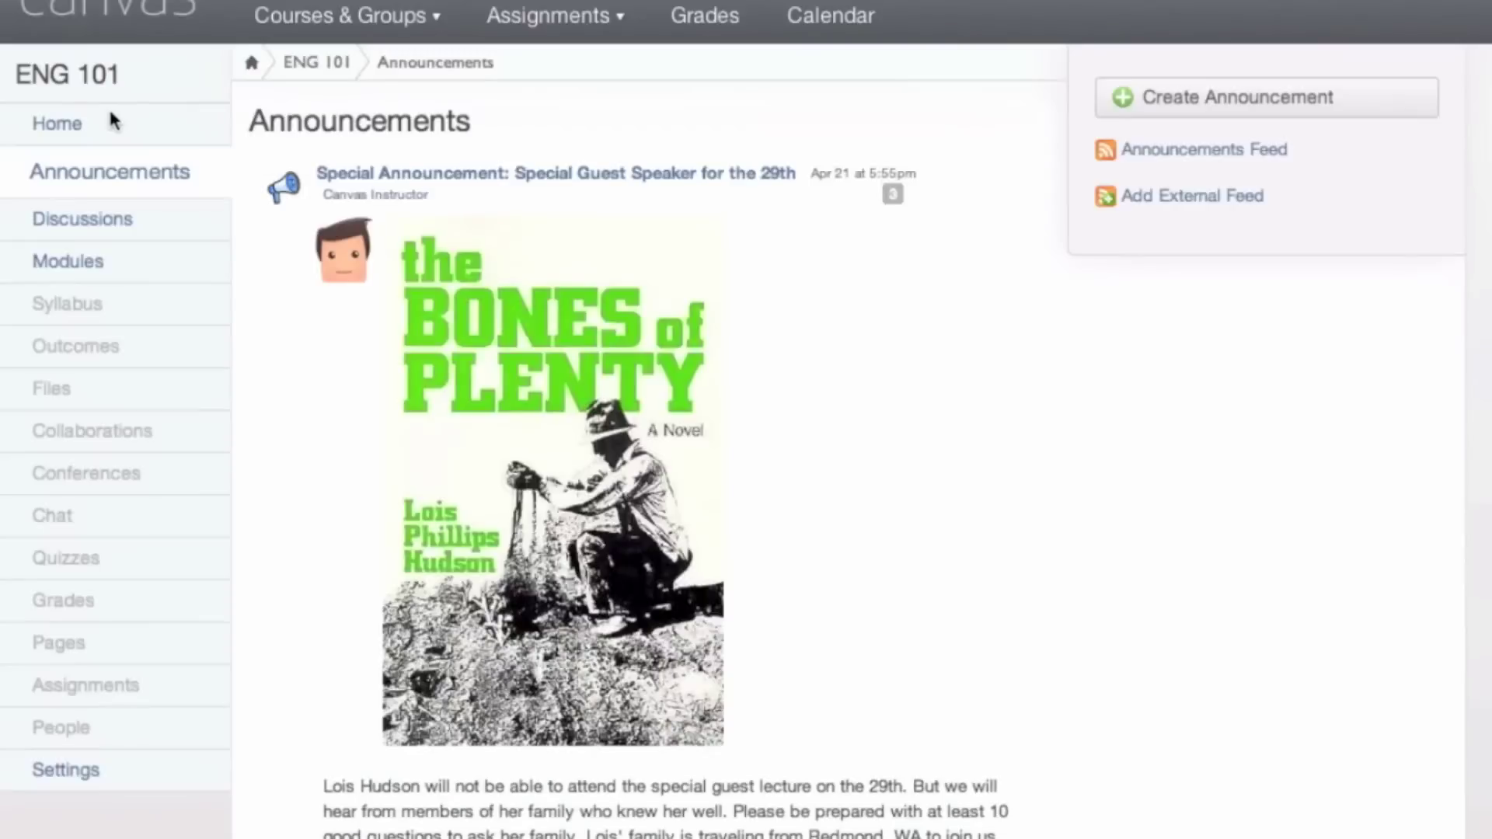
click(1166, 101)
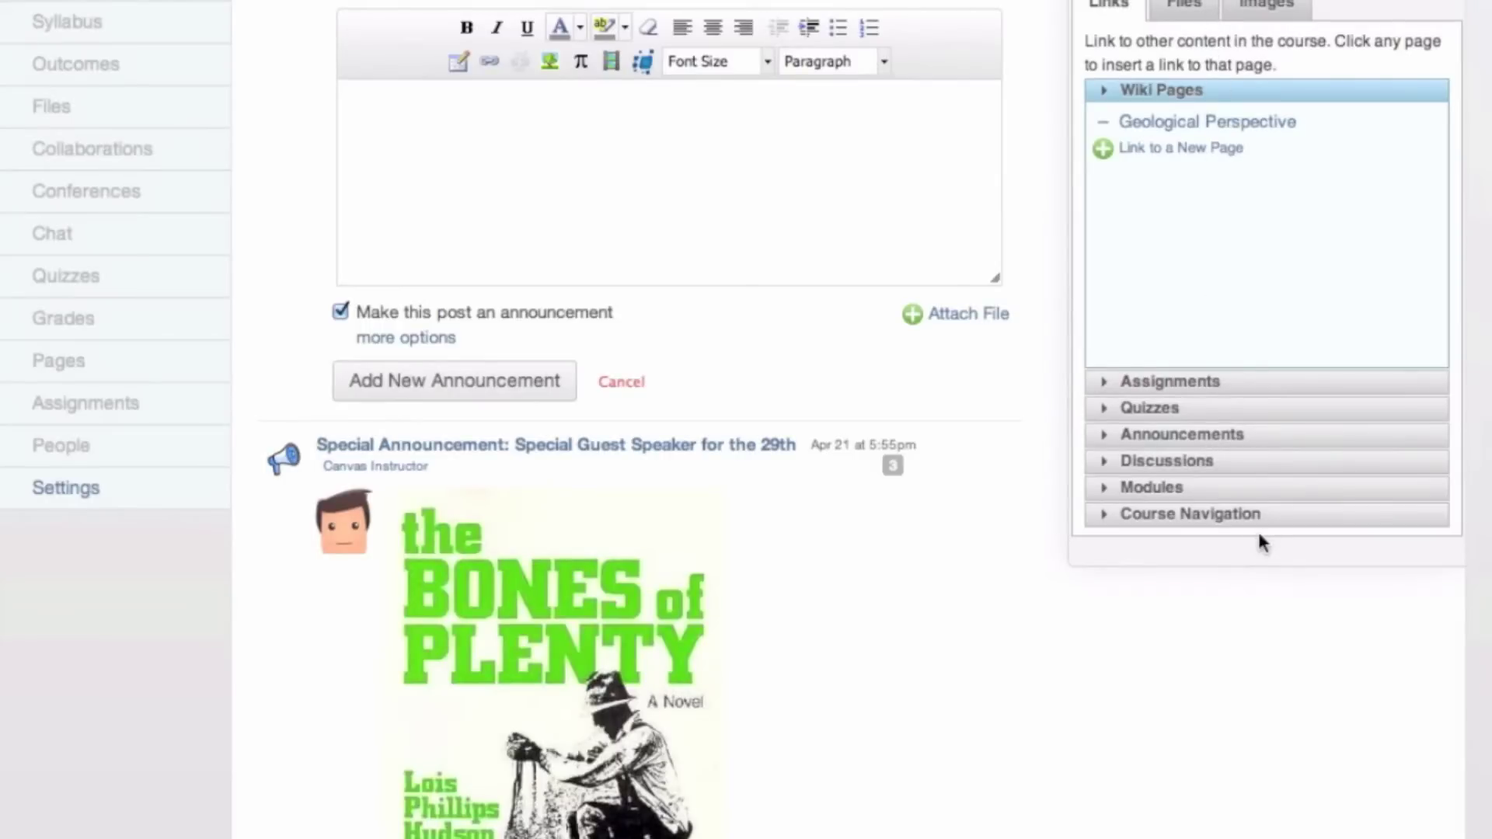
click(1111, 384)
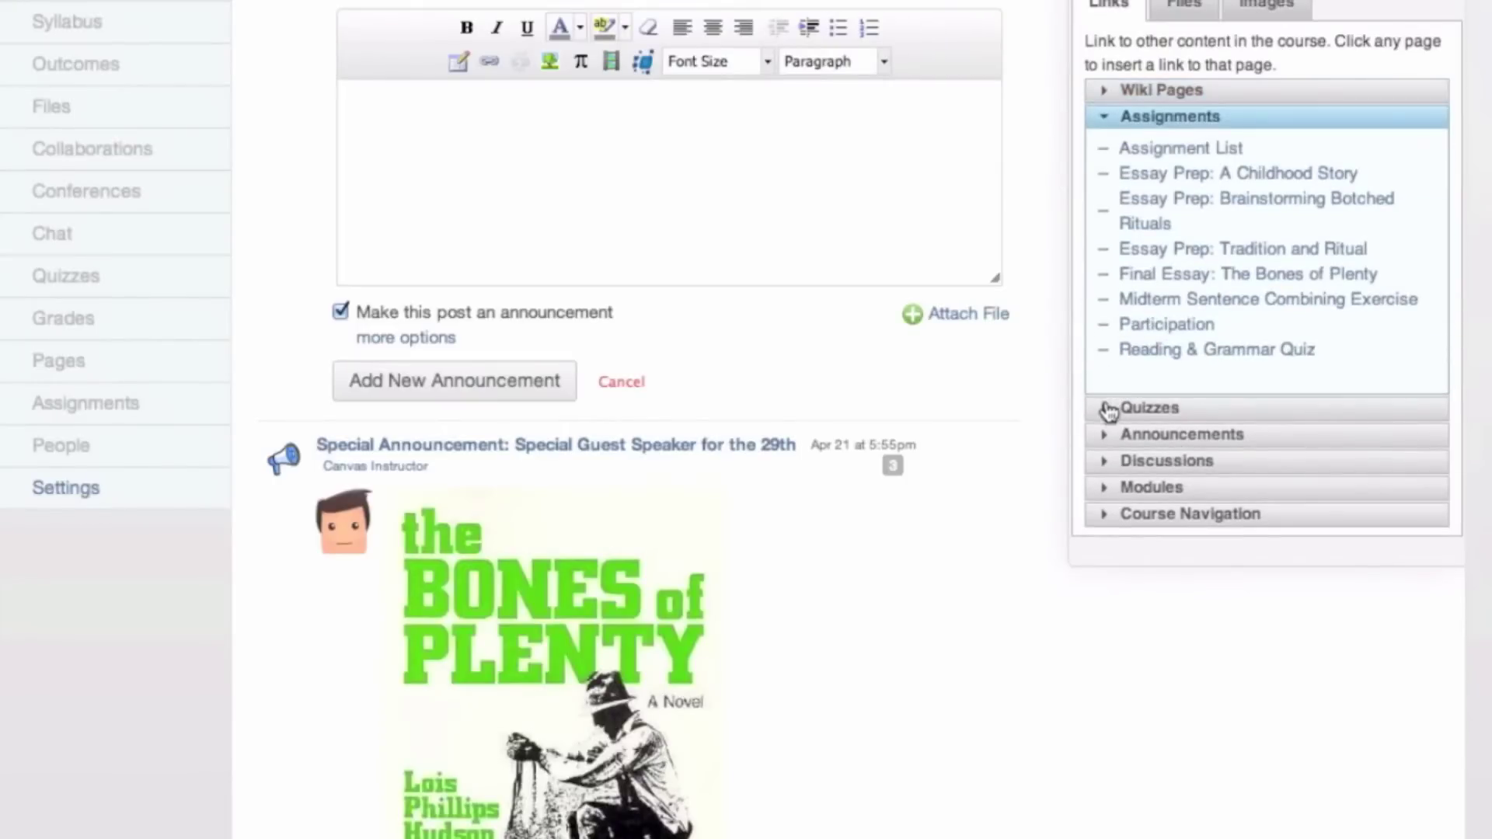
click(1104, 413)
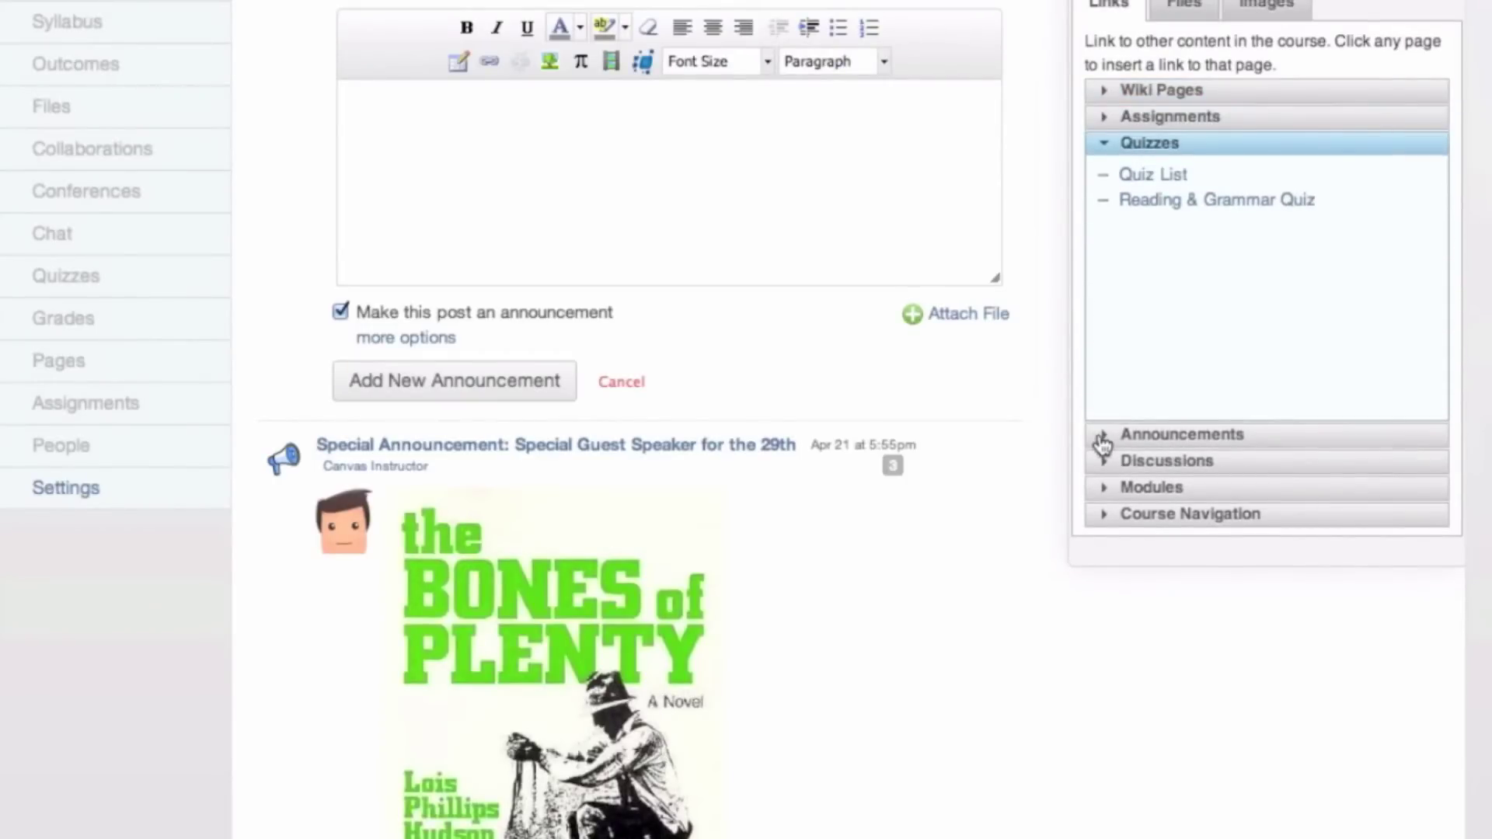
click(1102, 435)
click(1107, 466)
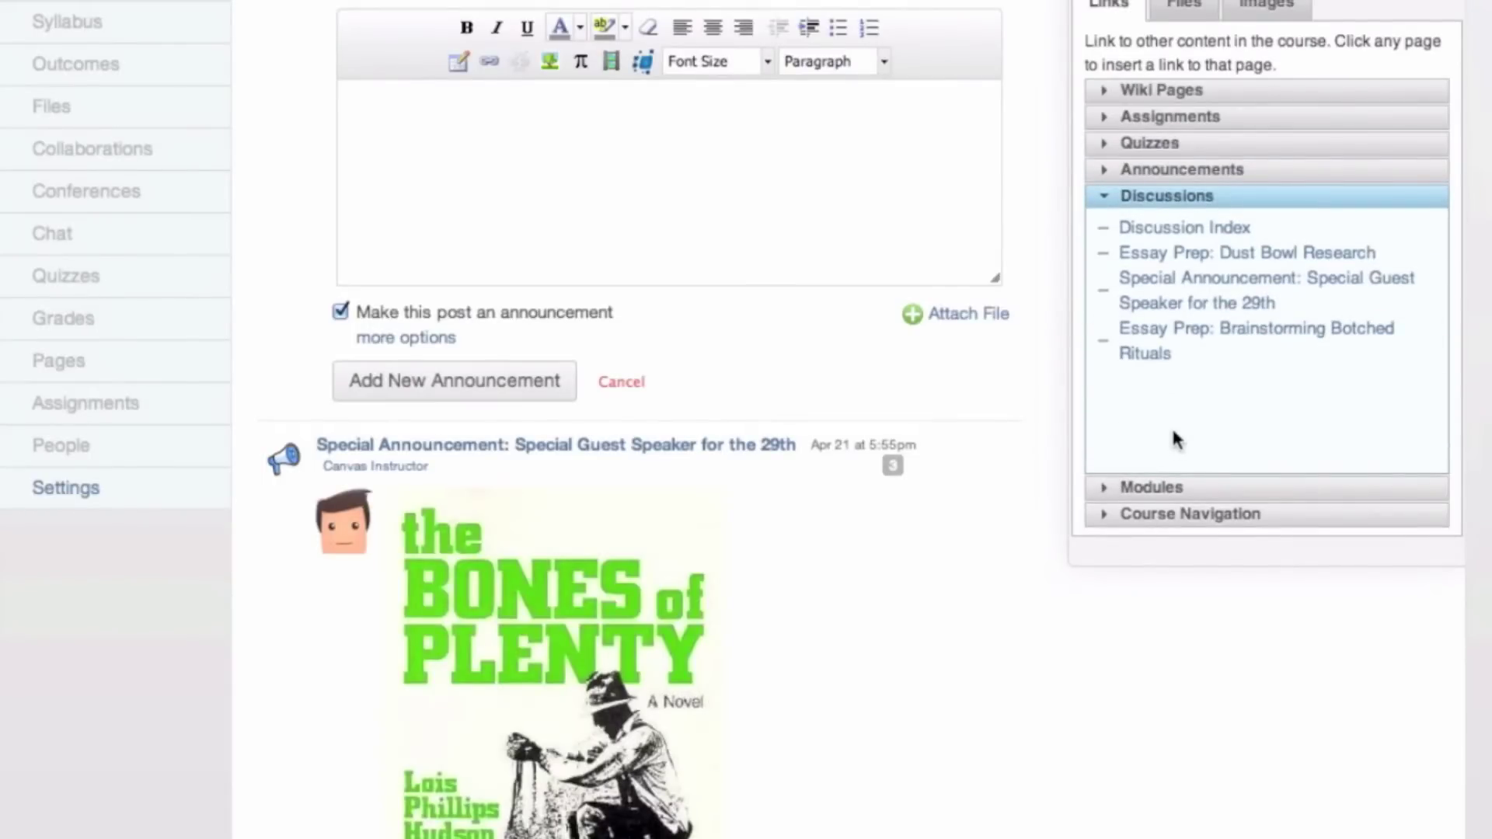
Browse the course files and images available to insert into the new announcement
click(1177, 9)
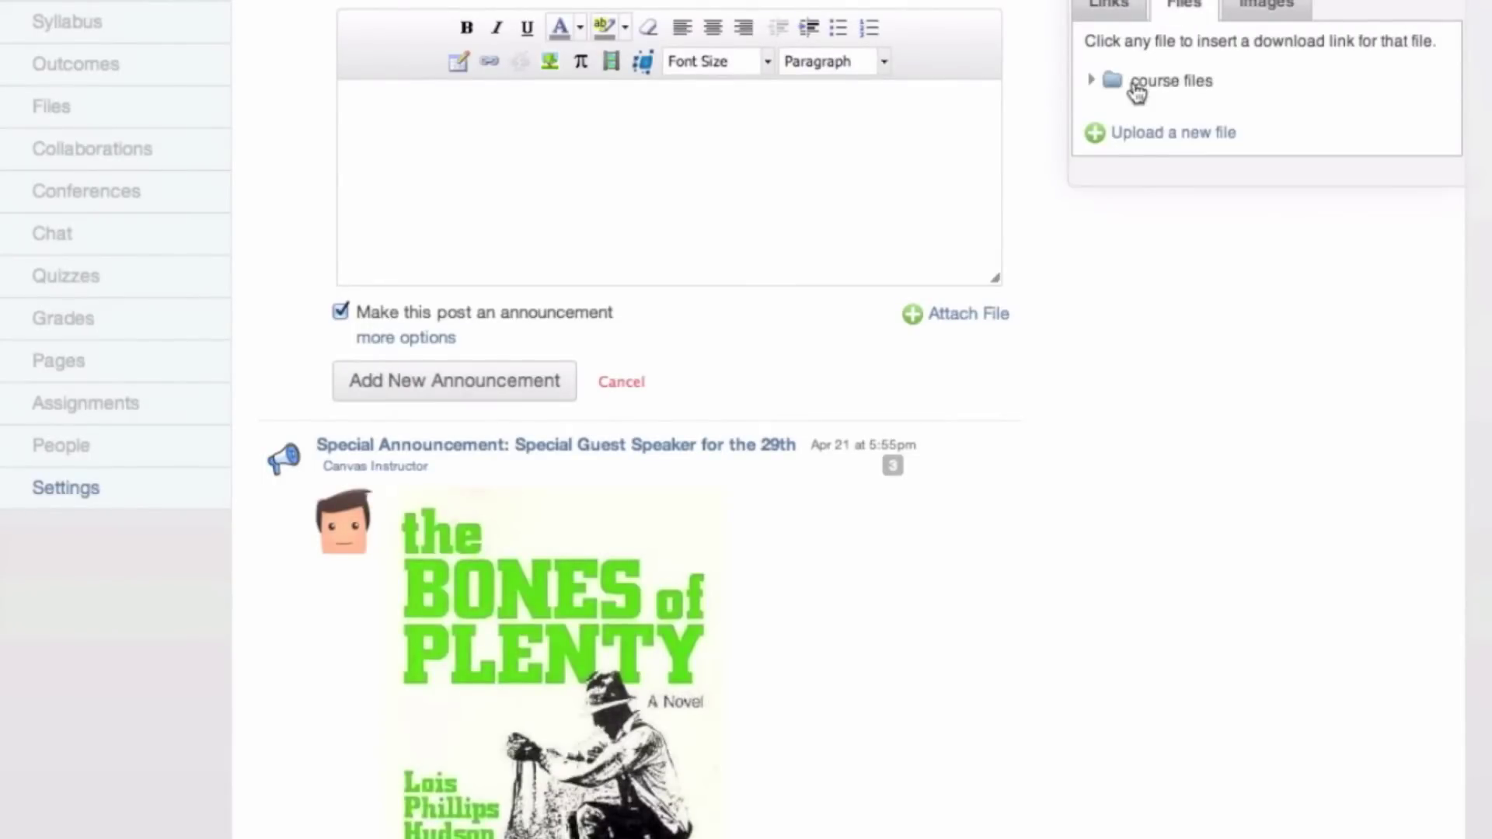
click(1266, 6)
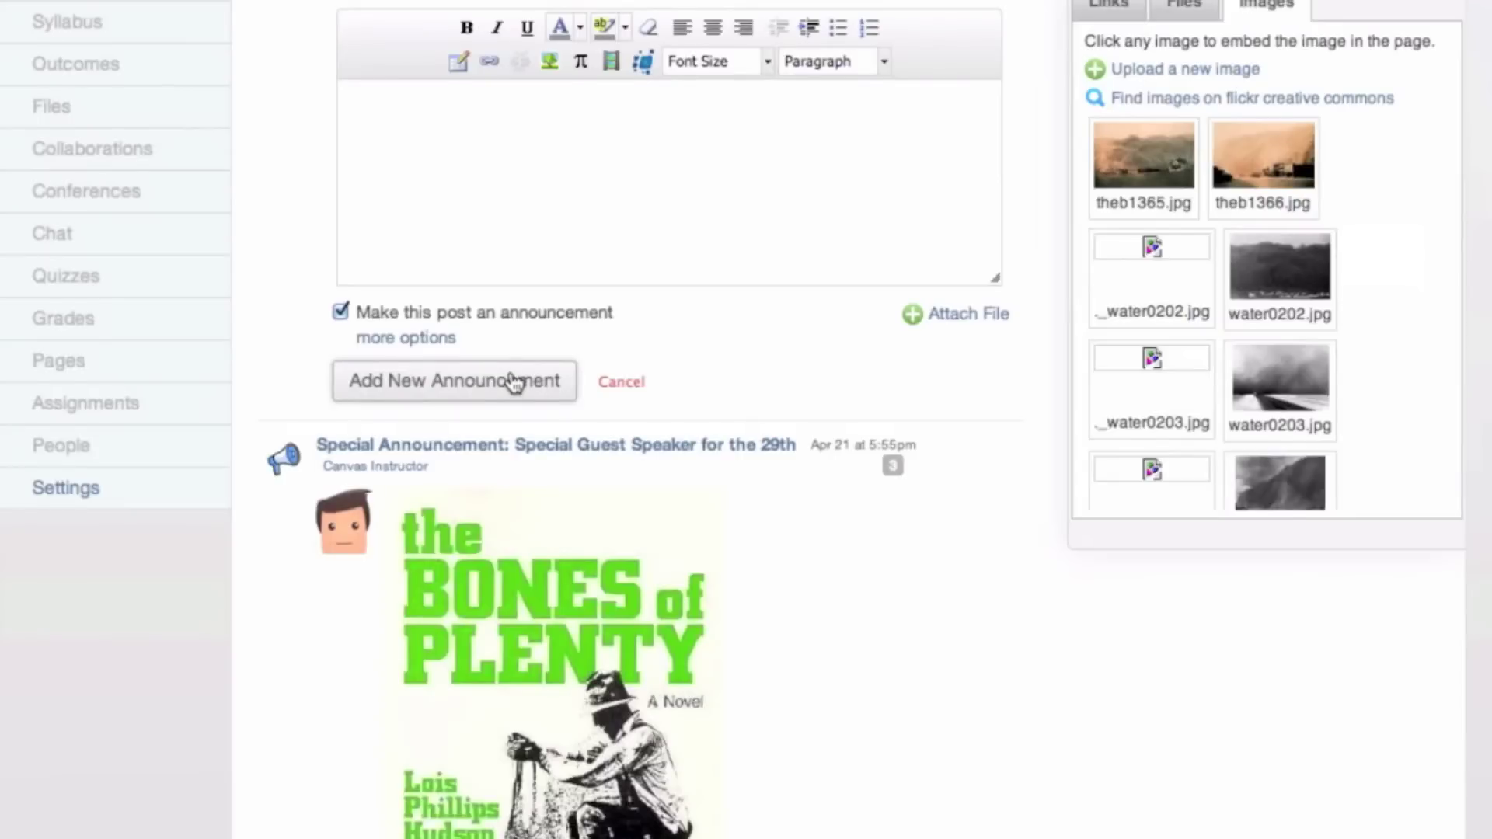
scroll(513, 382, up, 5)
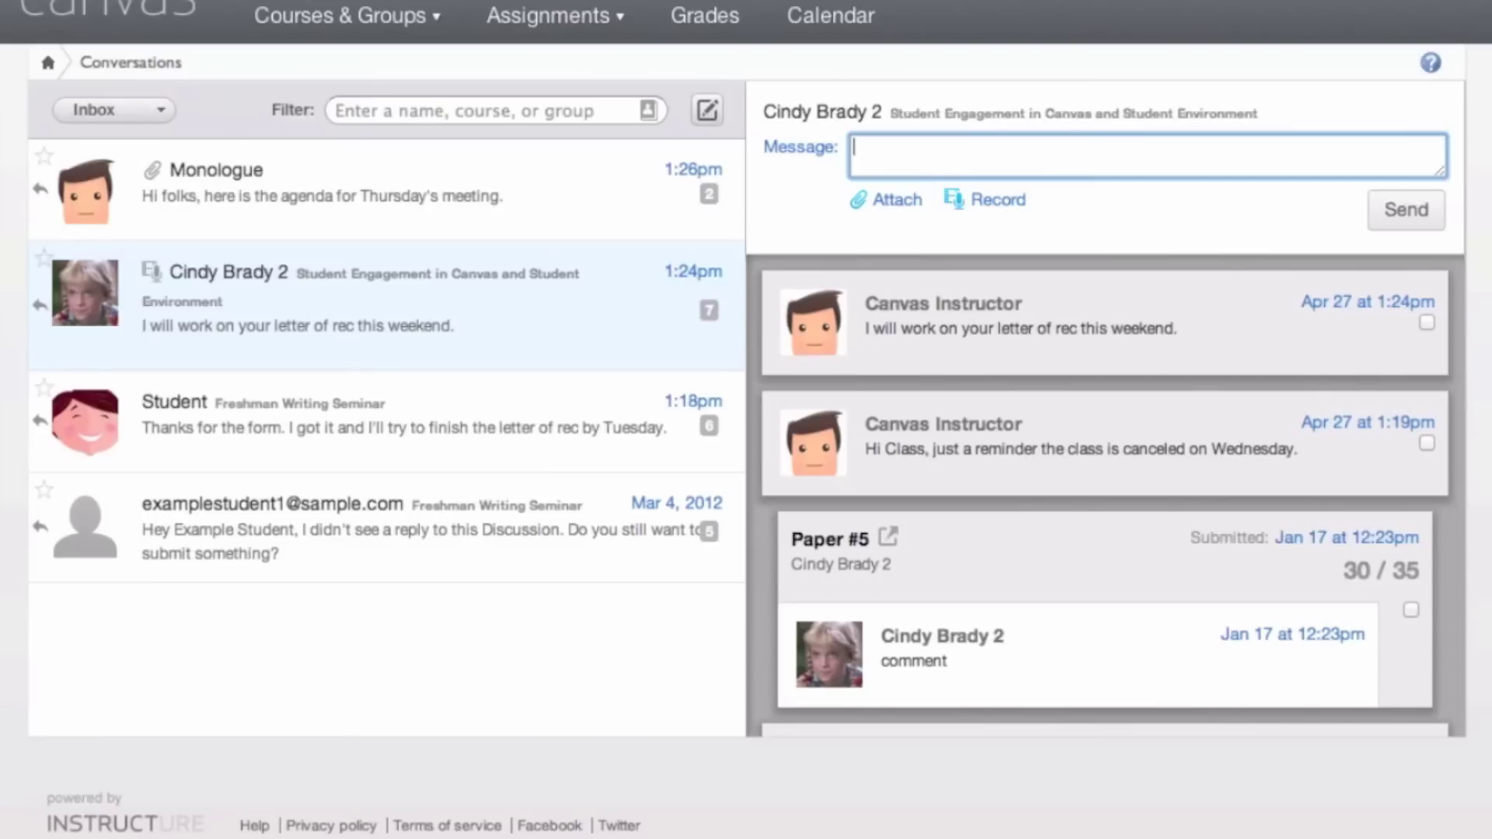
mouse_move(458, 371)
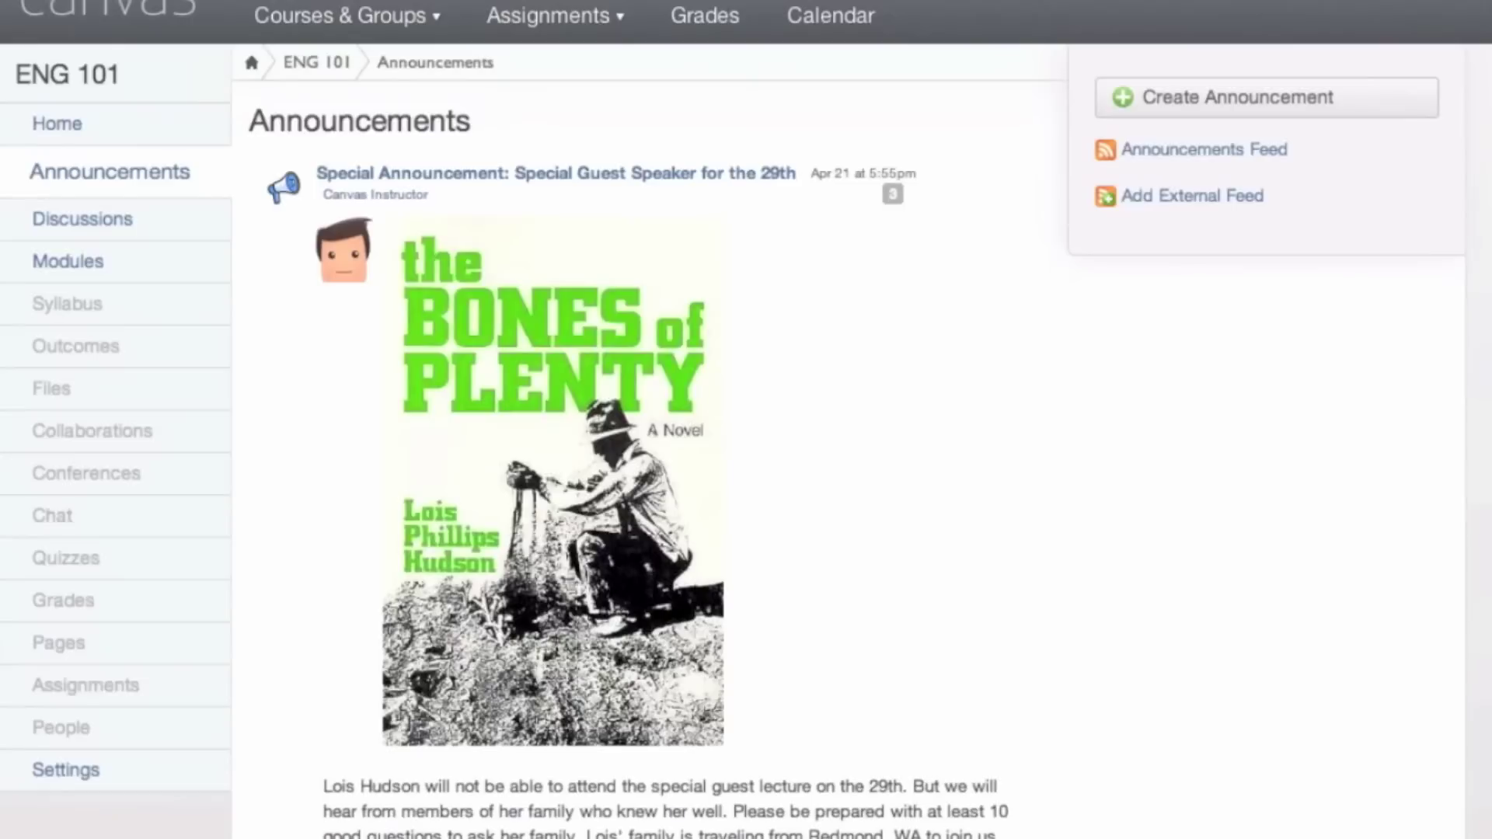
mouse_move(686, 250)
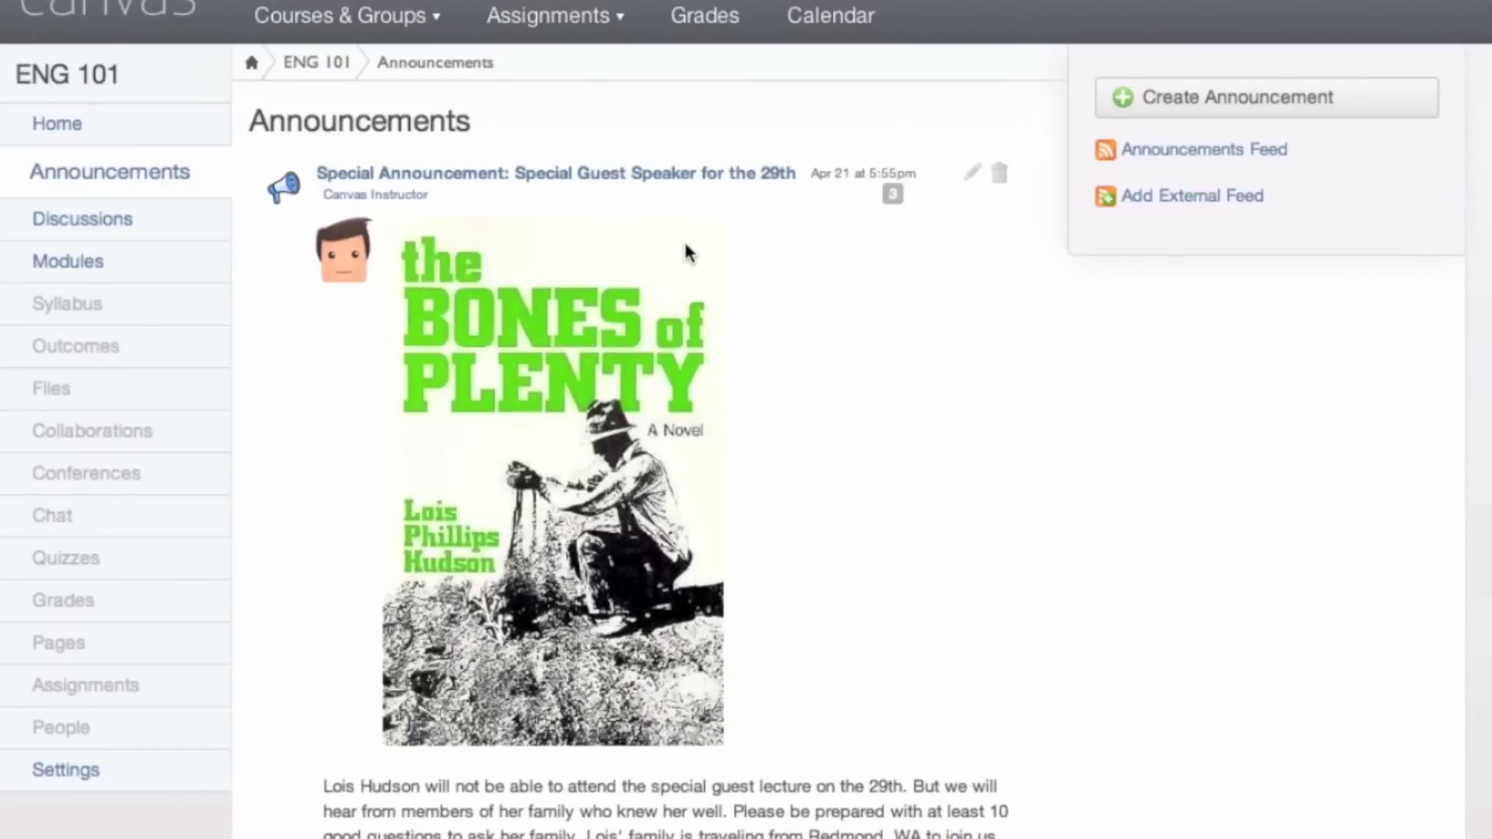